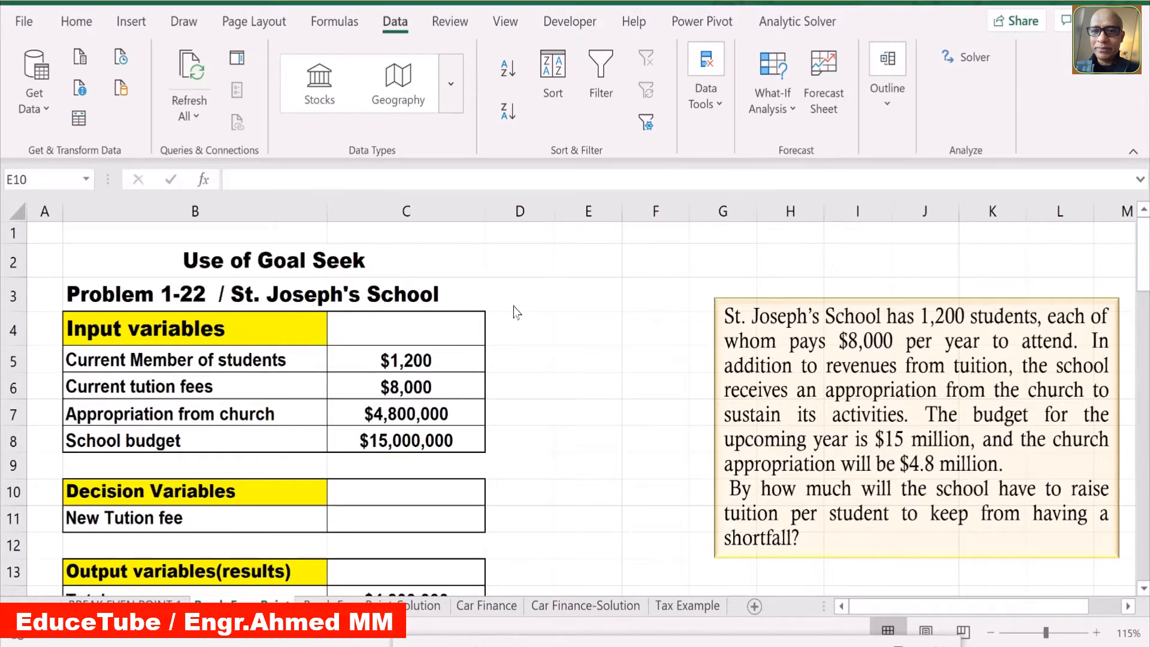
# Review Problem 1-22's statement and input variables, and inspect the total revenue and total cost formulas in C14 and C15.
pyautogui.scroll(-1, 554, 400)
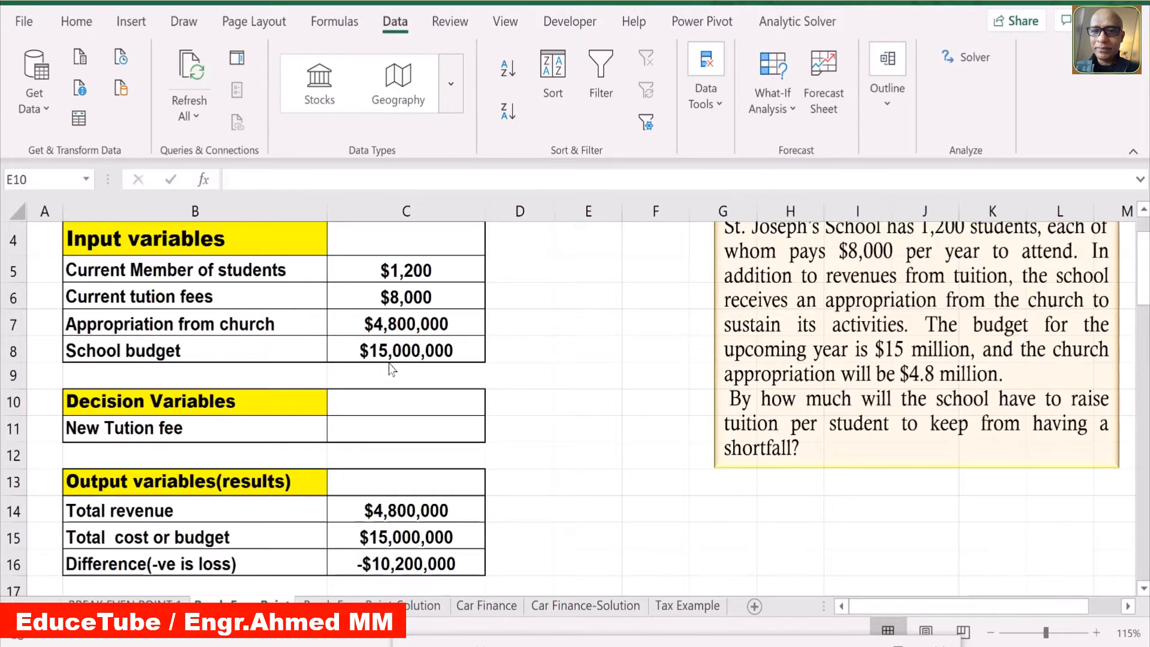
pyautogui.scroll(1, 589, 422)
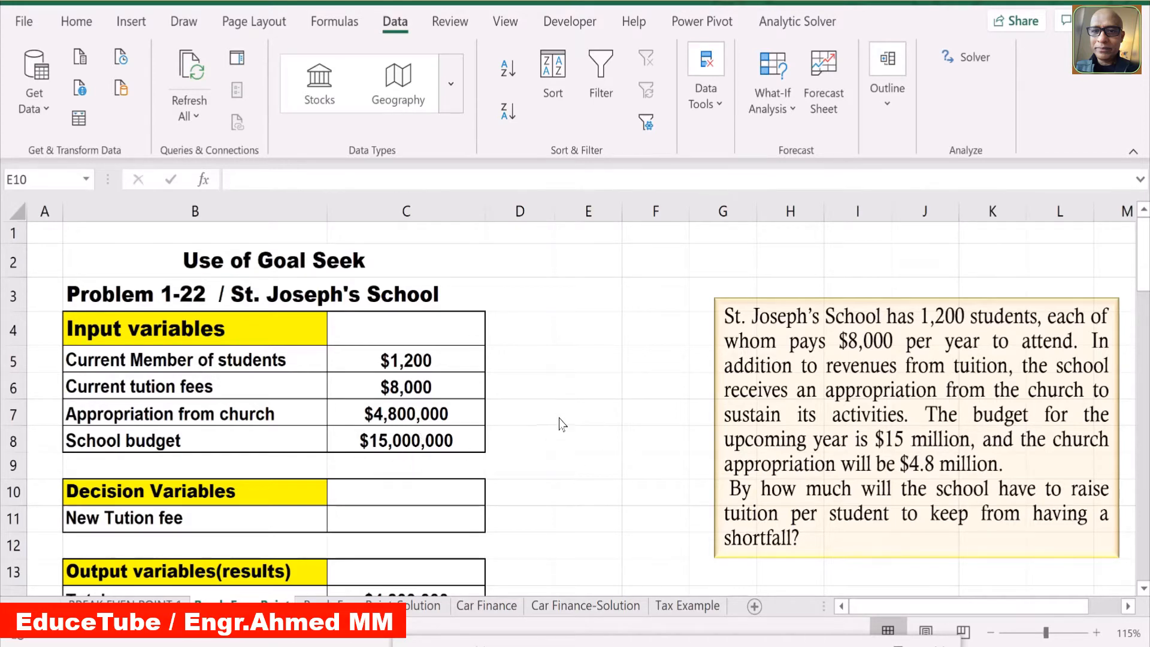
pyautogui.scroll(-1, 562, 424)
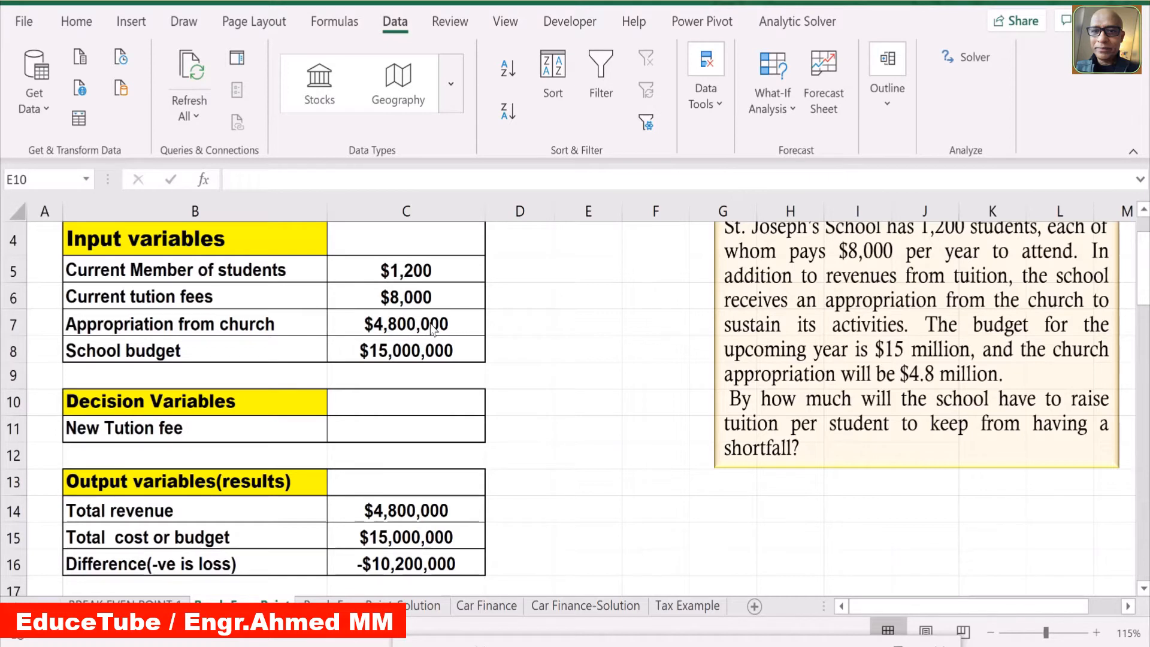
pyautogui.click(406, 501)
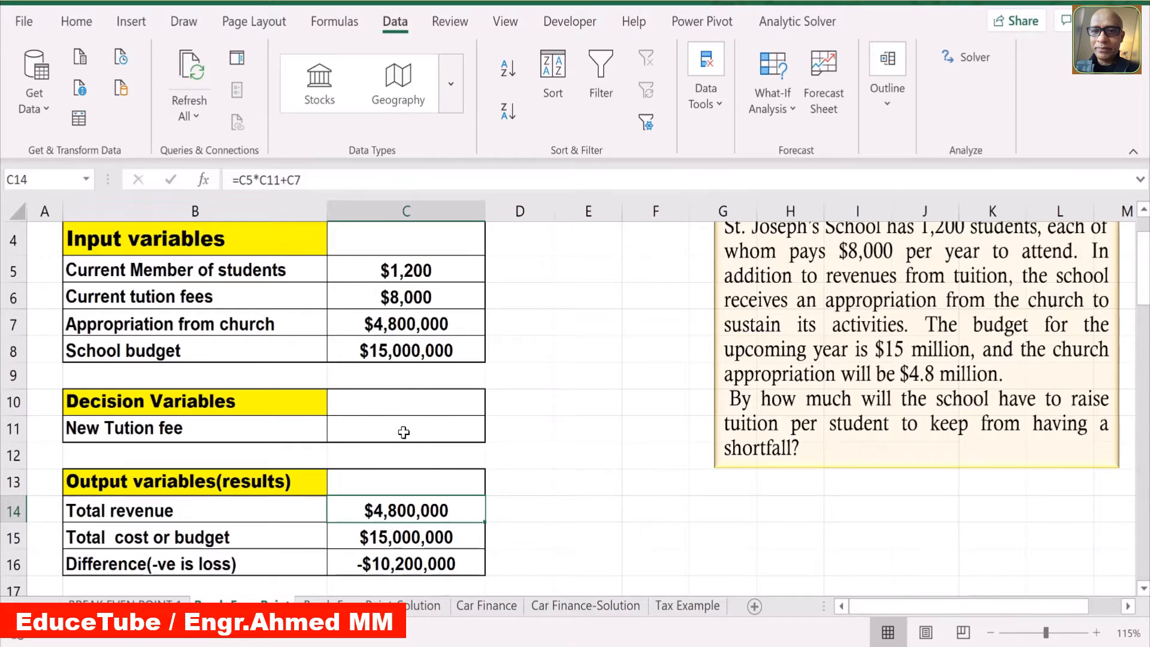
pyautogui.click(400, 537)
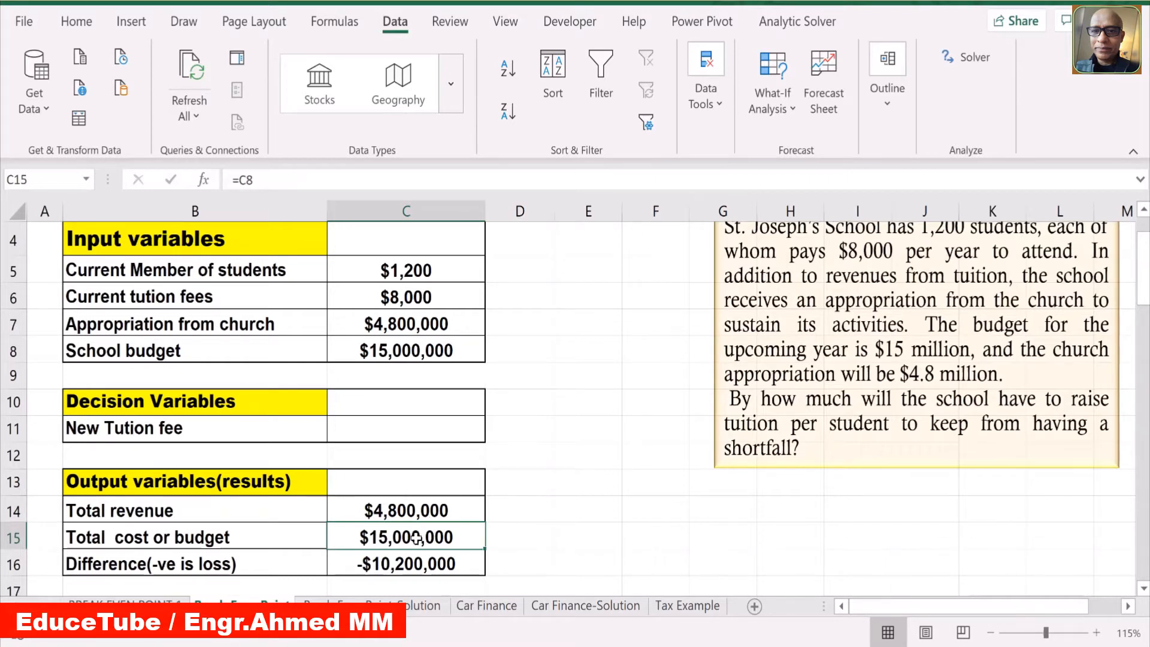
# Run Goal Seek to bring the difference in C16 to 0 by changing the new tuition fee in C11, and keep the solution.
pyautogui.click(403, 563)
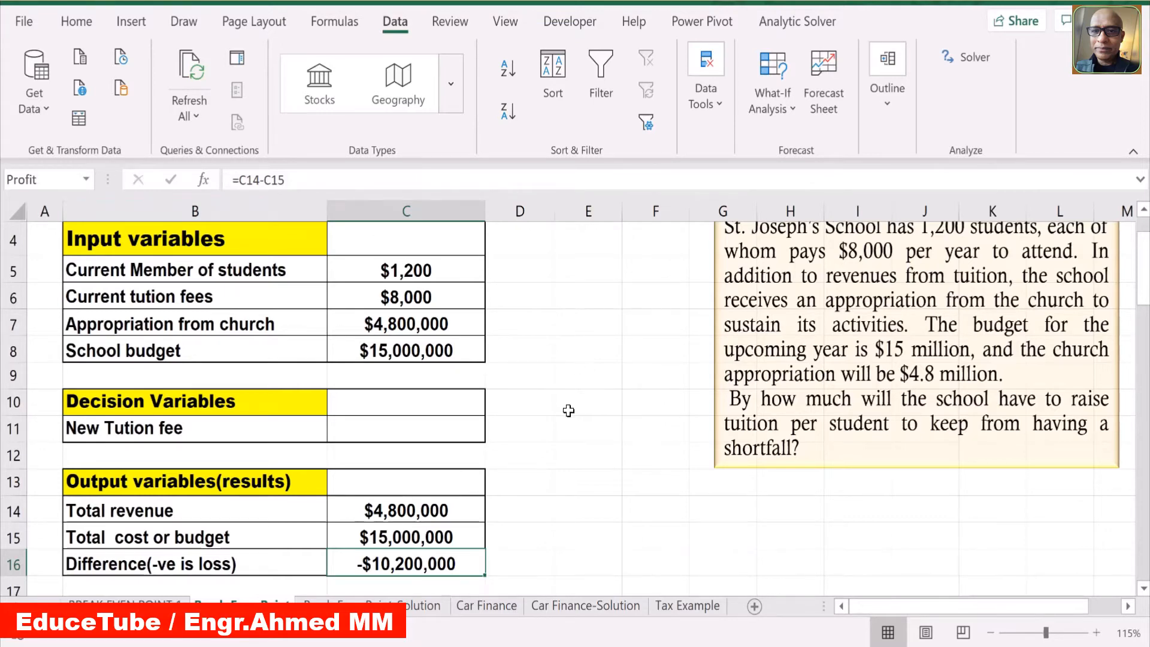
pyautogui.scroll(1, 567, 408)
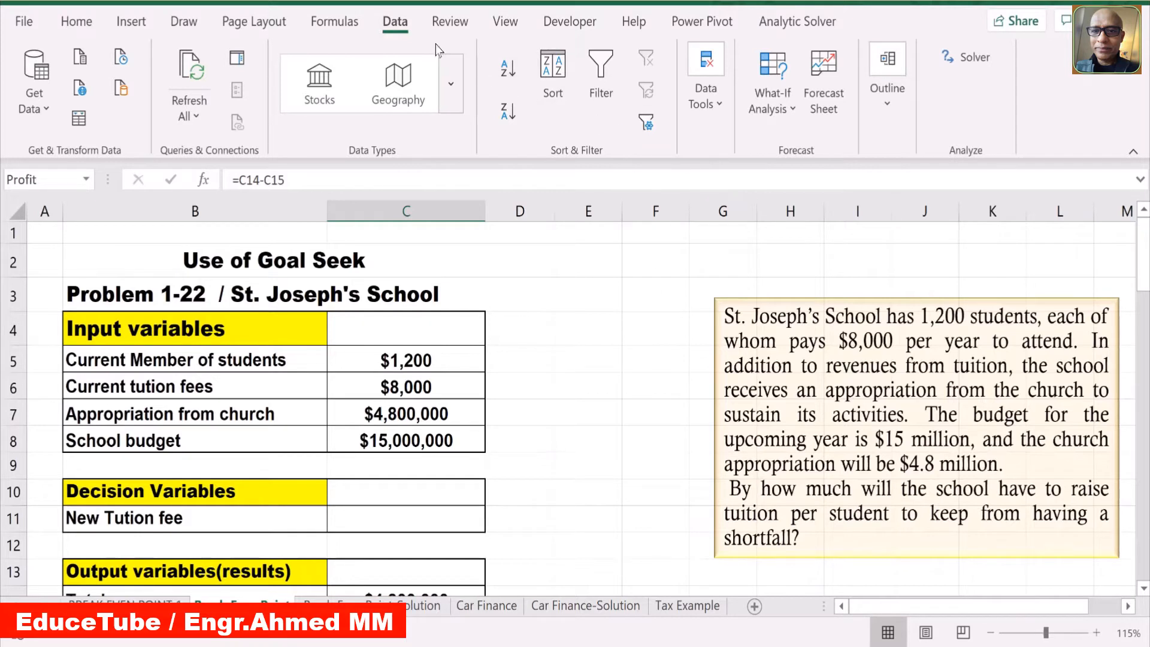
pyautogui.click(795, 110)
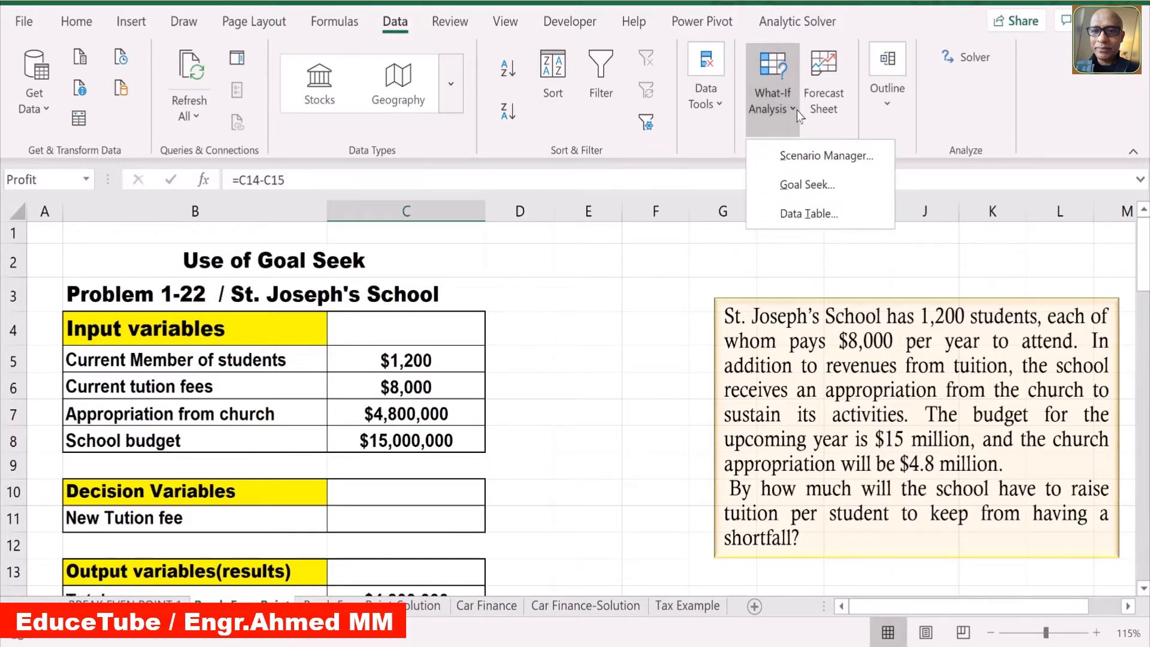
pyautogui.click(816, 184)
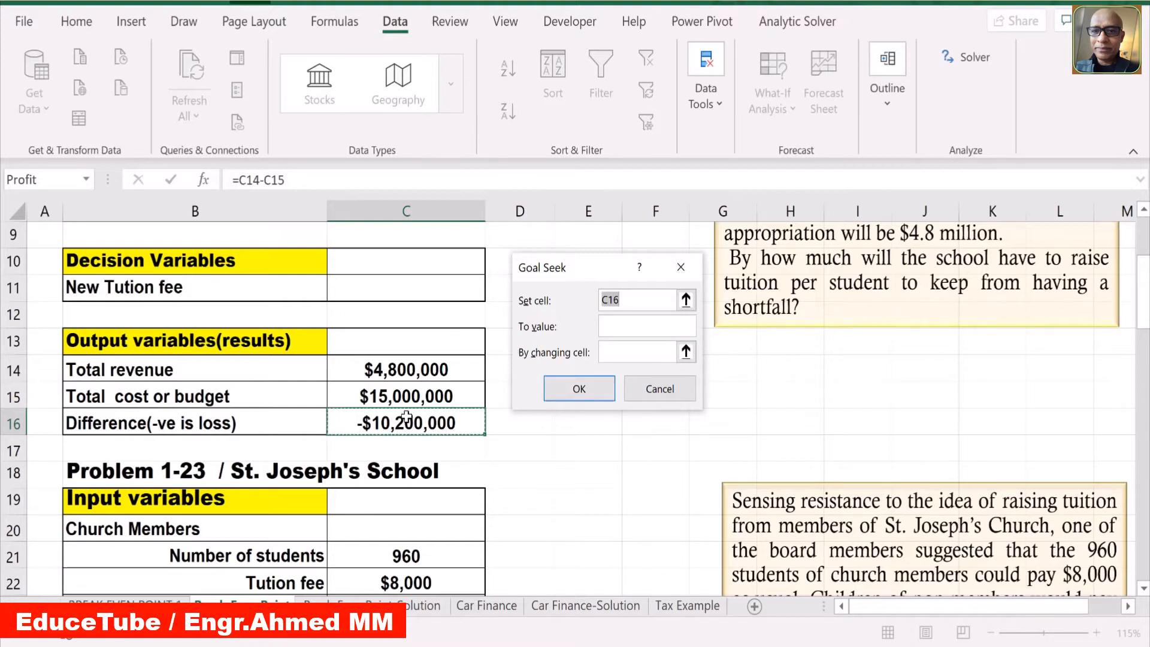
pyautogui.click(607, 325)
pyautogui.write('0')
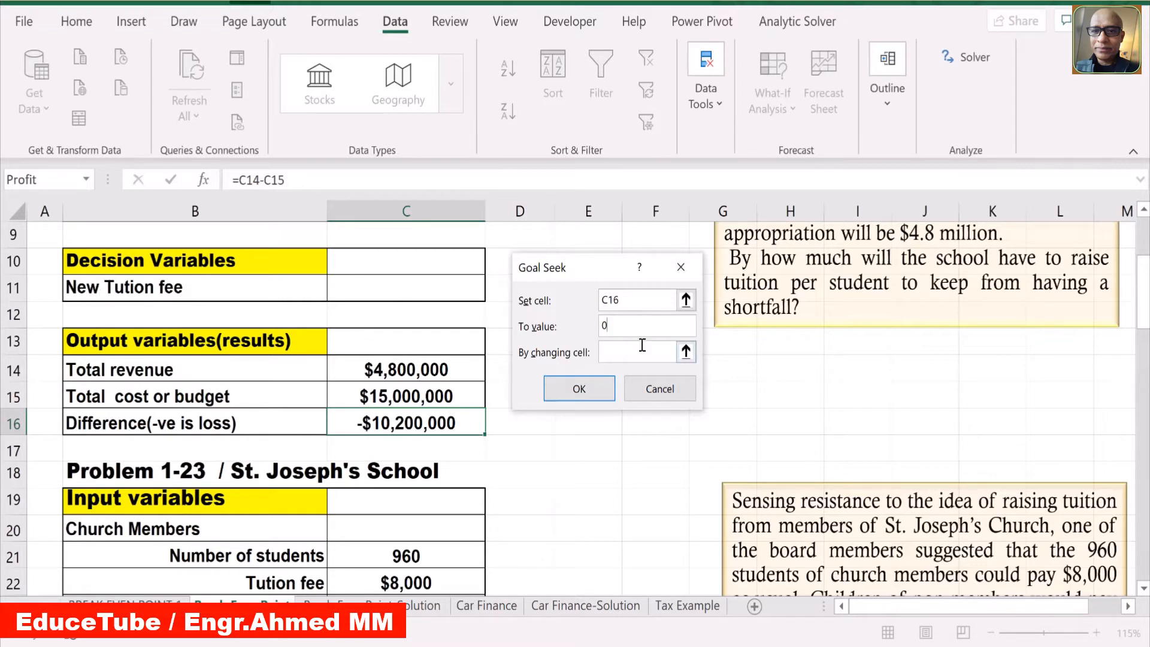
pyautogui.click(376, 288)
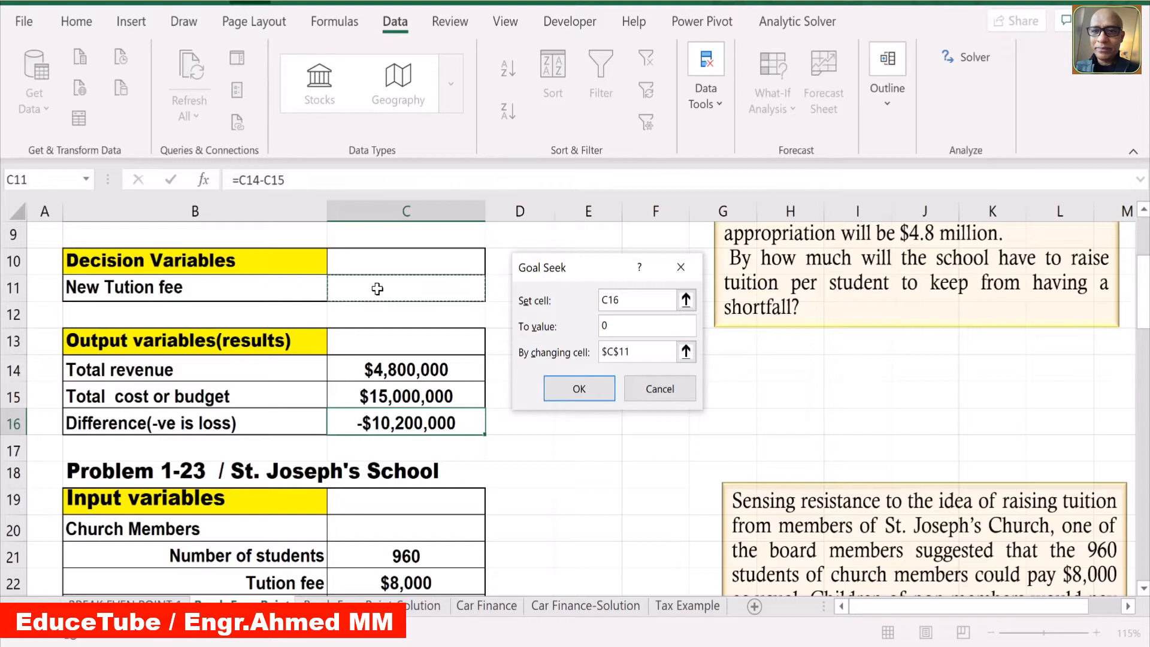
pyautogui.click(592, 386)
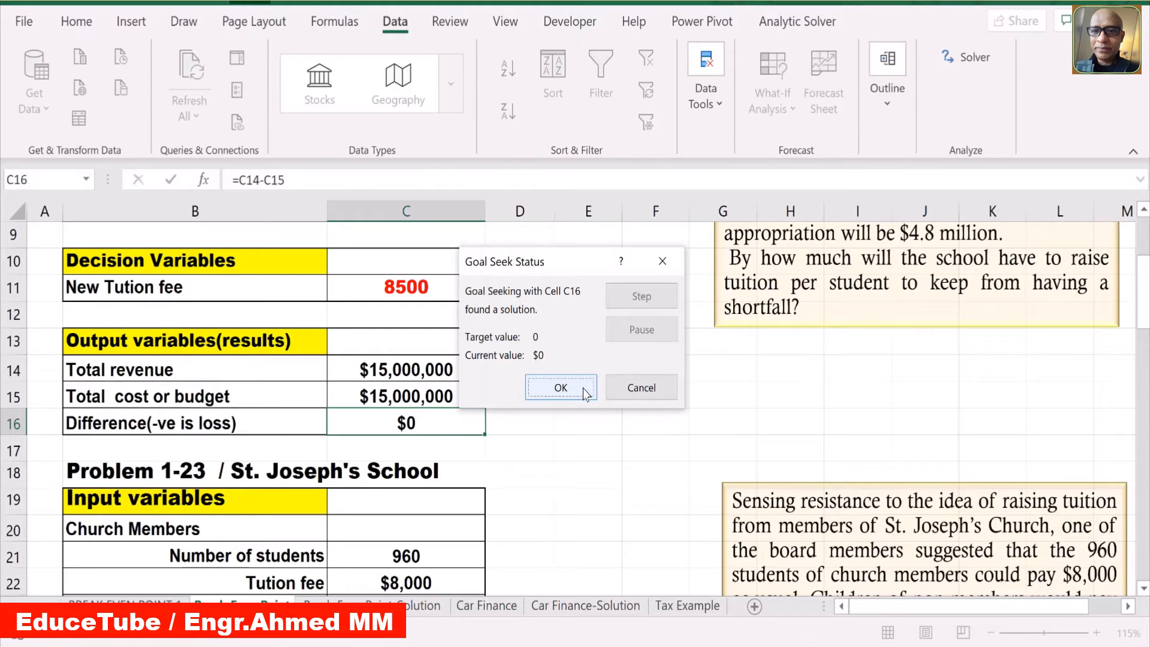
pyautogui.click(587, 388)
# Check Problem 1-22's solved variables and read through Problem 1-23's statement, input variables and output variables.
pyautogui.scroll(3, 582, 377)
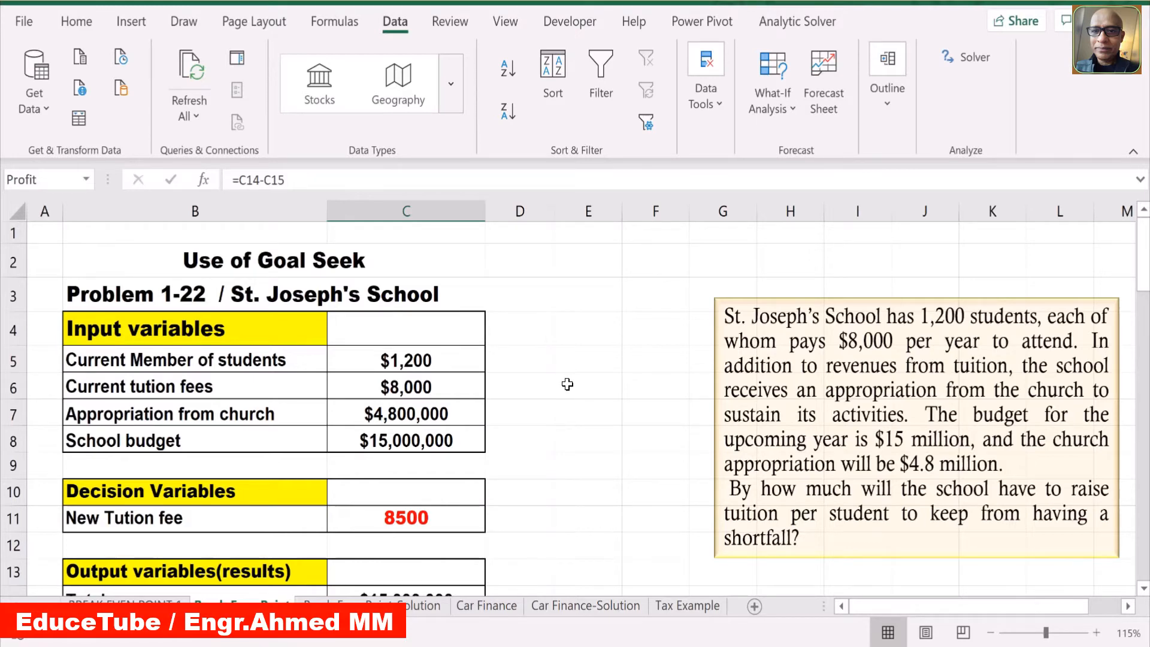
pyautogui.scroll(-3, 567, 384)
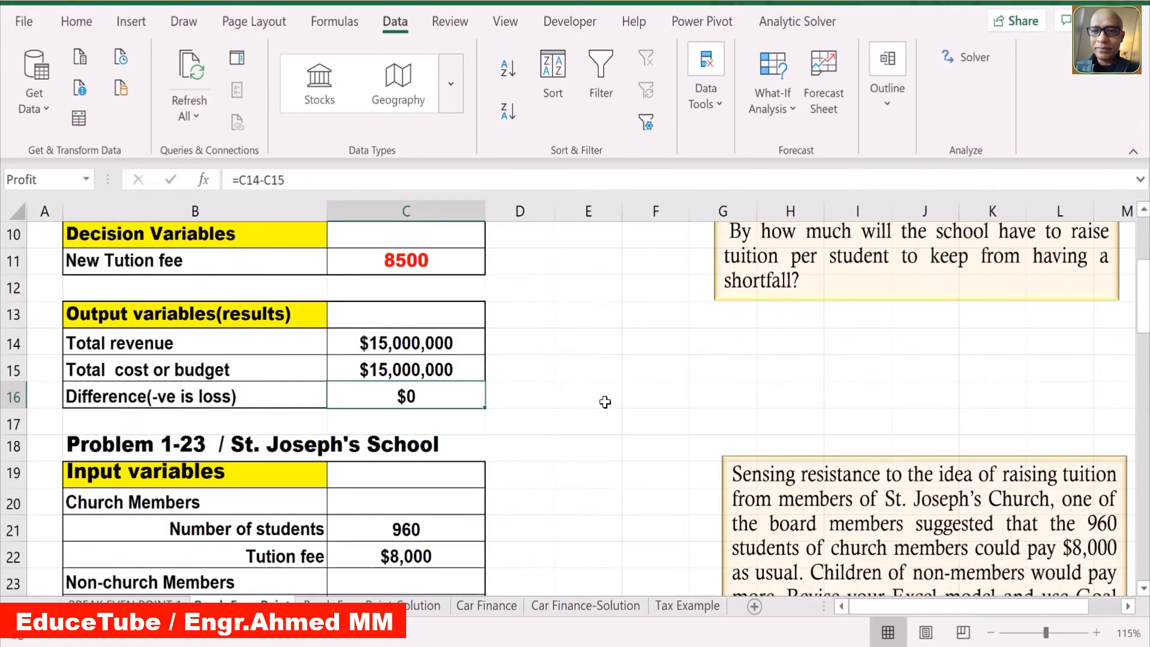
pyautogui.scroll(-1, 604, 402)
pyautogui.scroll(-1, 608, 399)
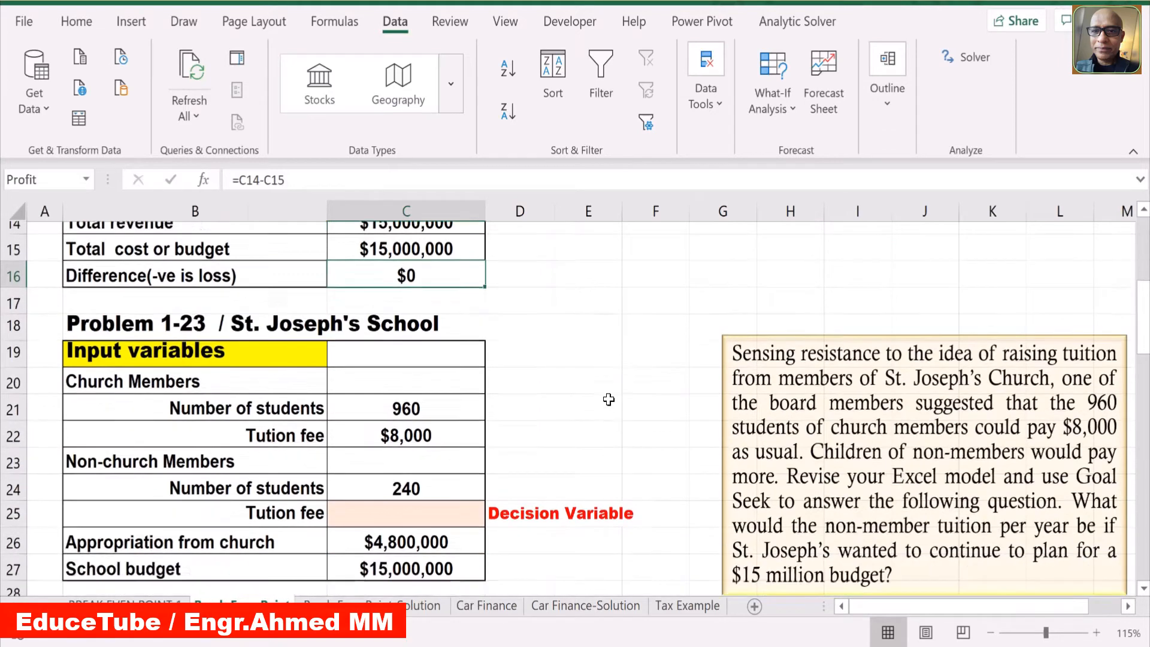
pyautogui.scroll(-1, 608, 399)
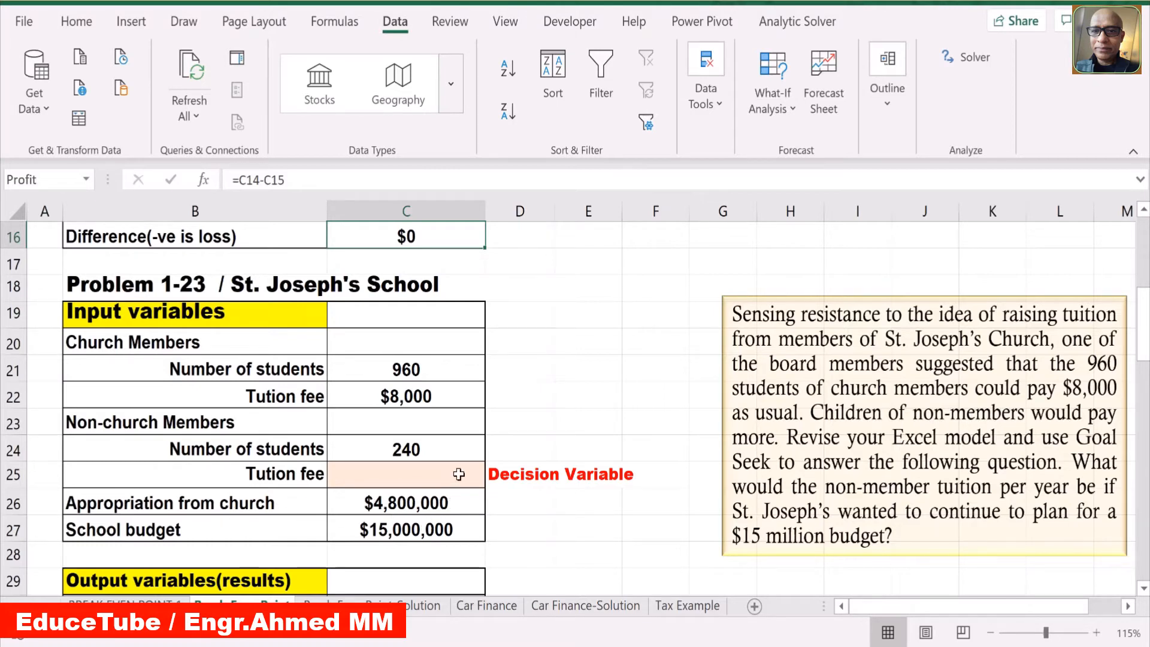
pyautogui.scroll(-1, 458, 468)
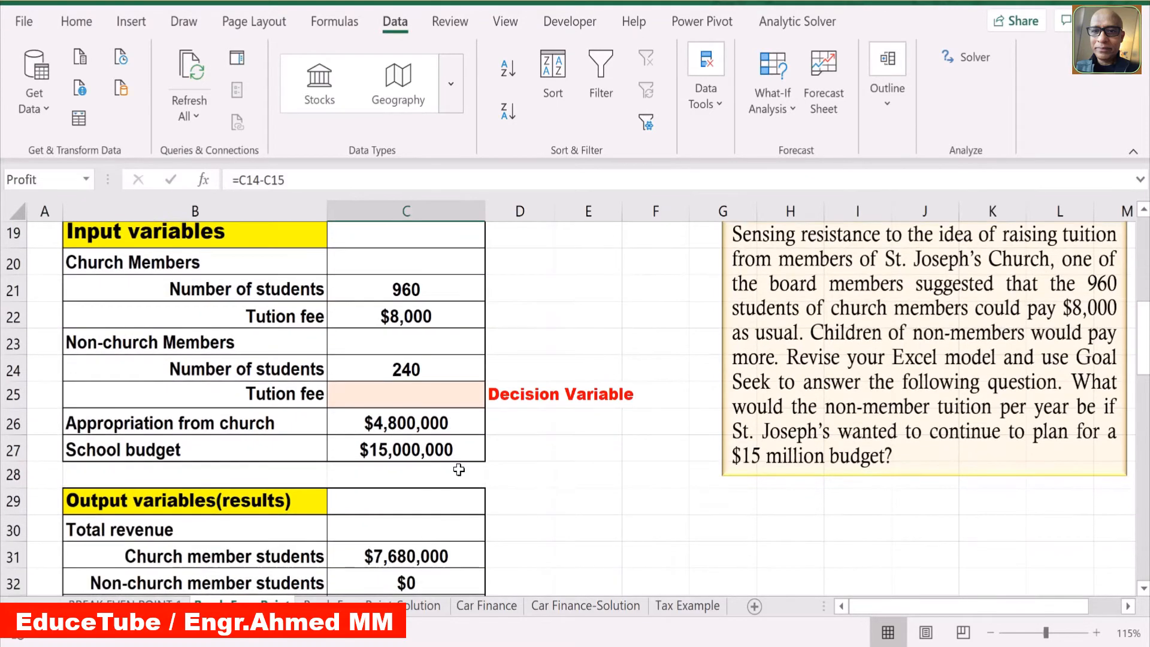
pyautogui.scroll(-1, 458, 469)
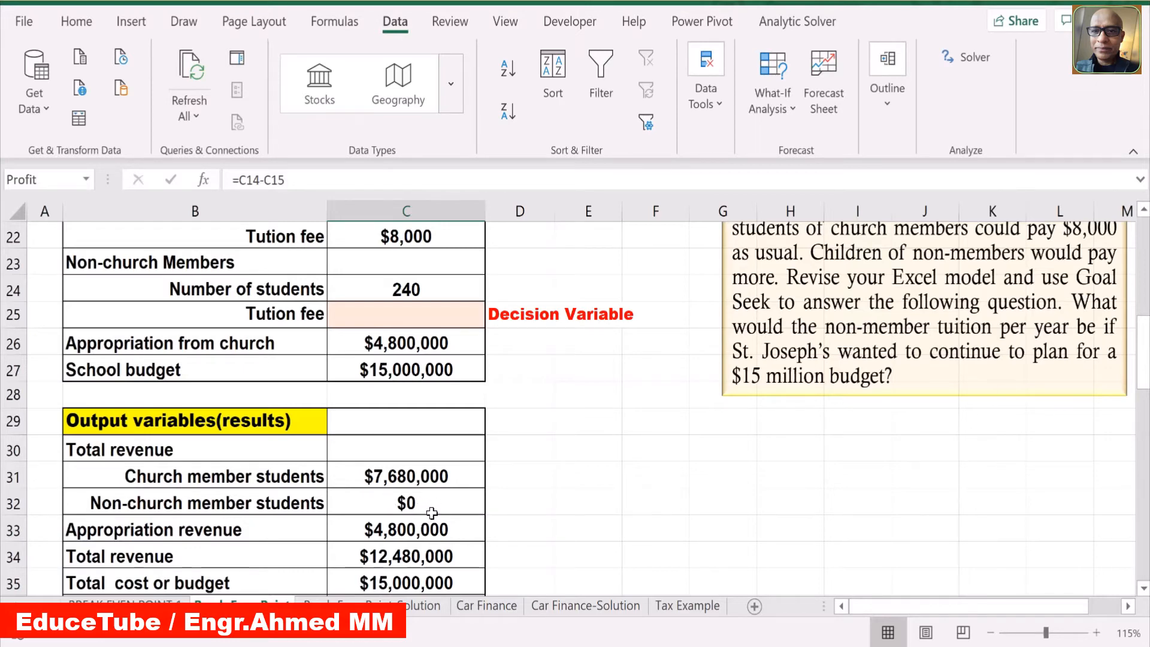
# Inspect Problem 1-23's formulas for church and non-church student revenue, total revenue and total cost.
pyautogui.scroll(1, 426, 515)
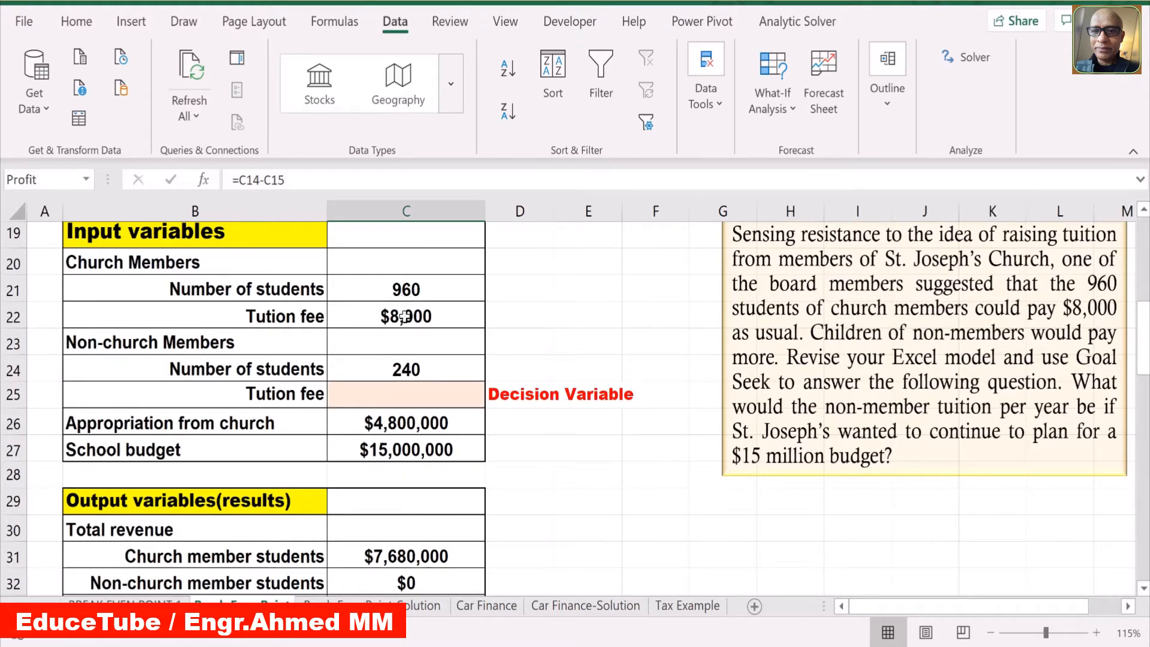
pyautogui.click(404, 552)
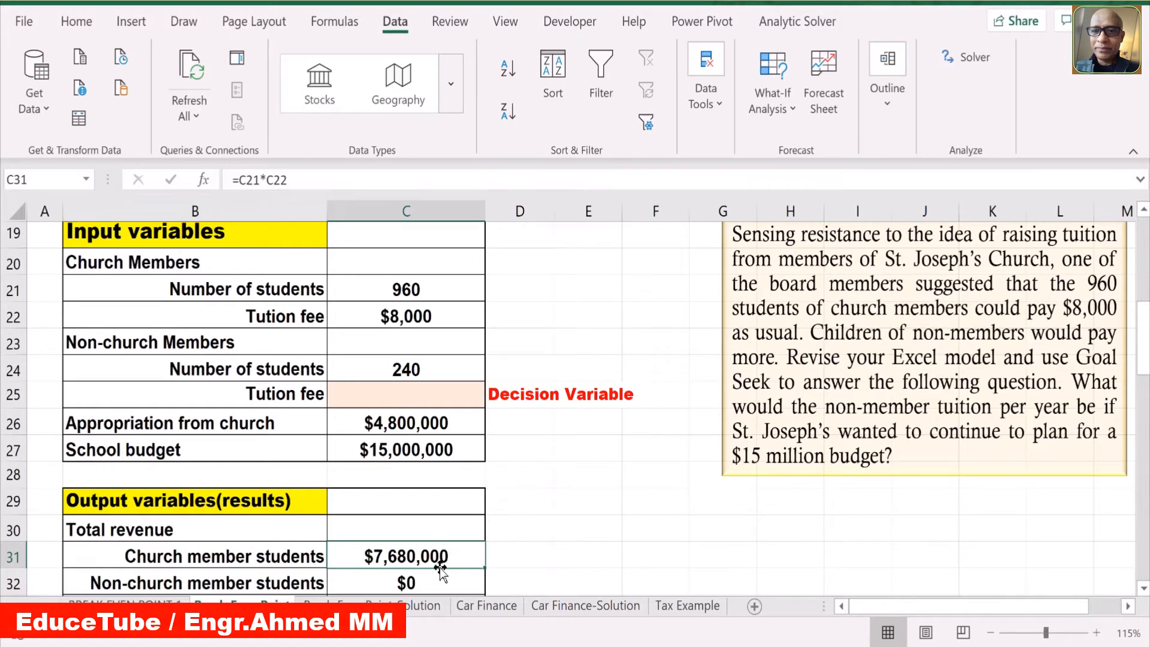
pyautogui.click(425, 582)
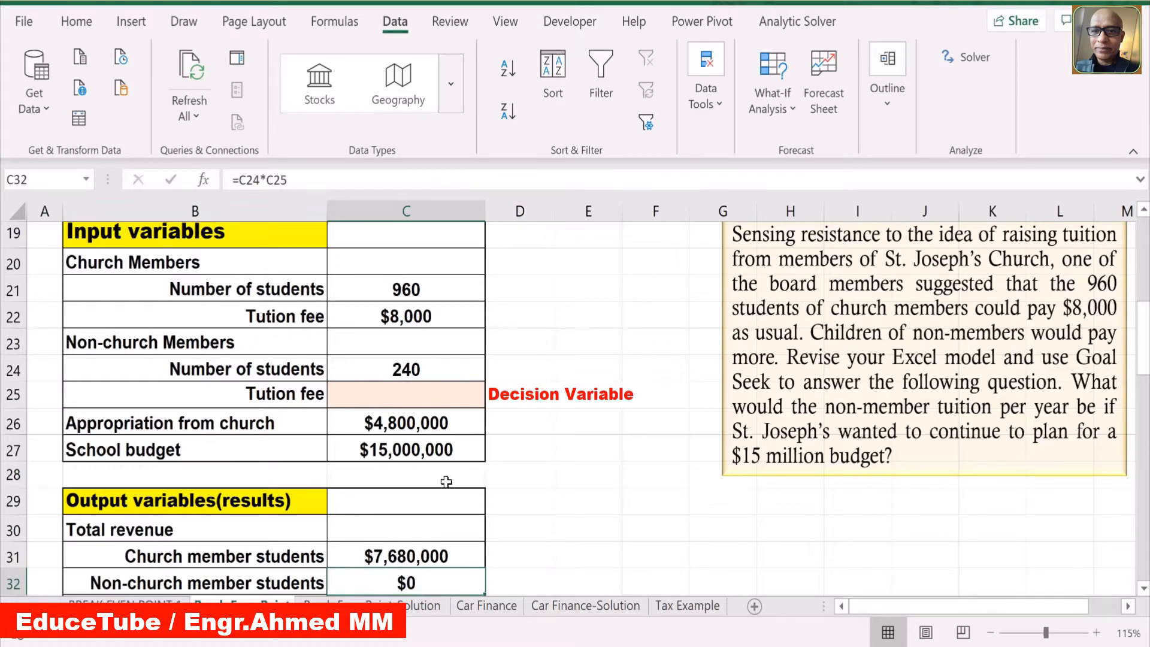
pyautogui.scroll(-1, 444, 481)
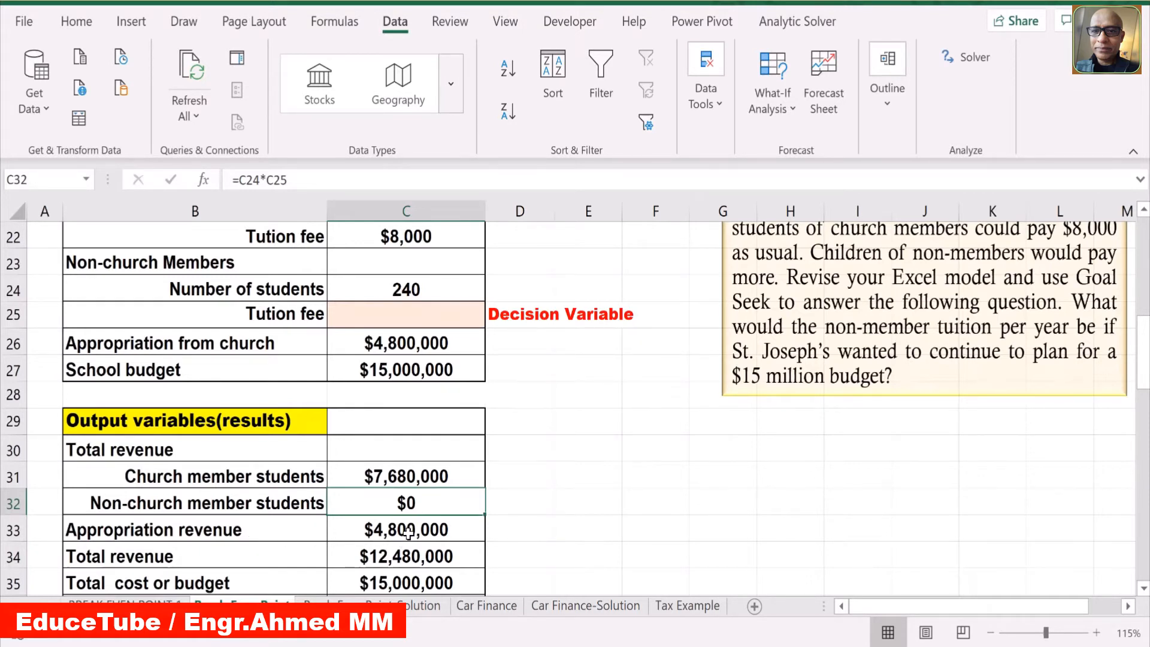
pyautogui.scroll(1, 408, 532)
pyautogui.scroll(-1, 407, 532)
pyautogui.scroll(-1, 407, 532)
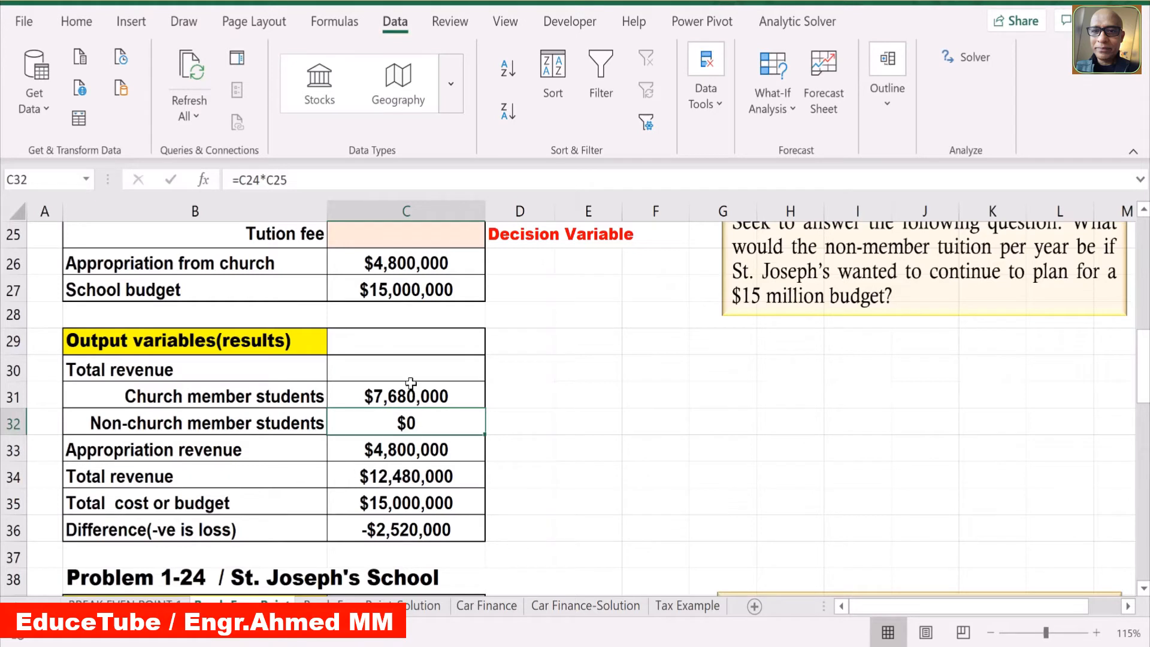
pyautogui.click(408, 476)
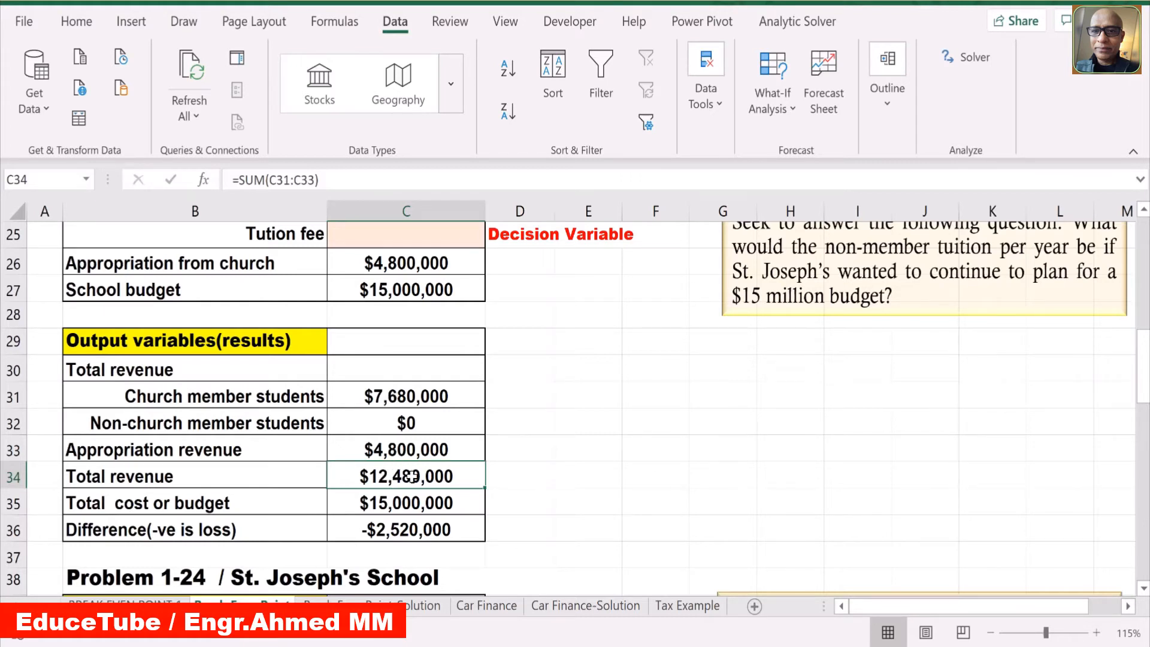
pyautogui.click(392, 502)
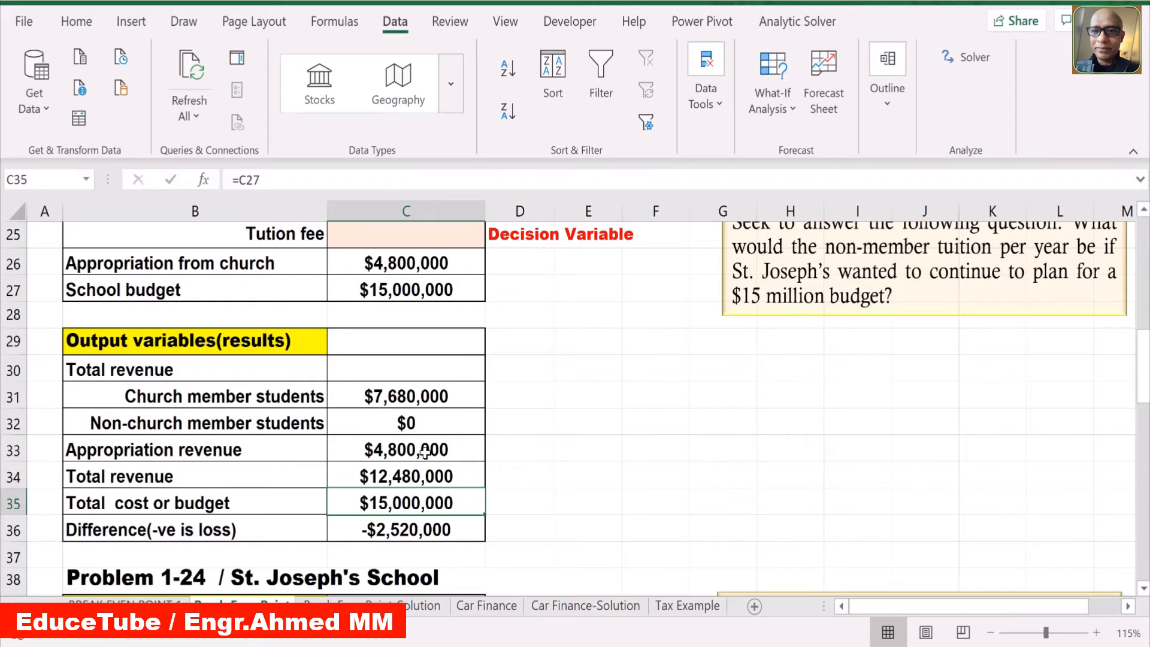
# Run Goal Seek to bring Problem 1-23's difference in C36 to 0 by changing the non-church tuition fee in C25, and keep the solution.
pyautogui.scroll(1, 424, 453)
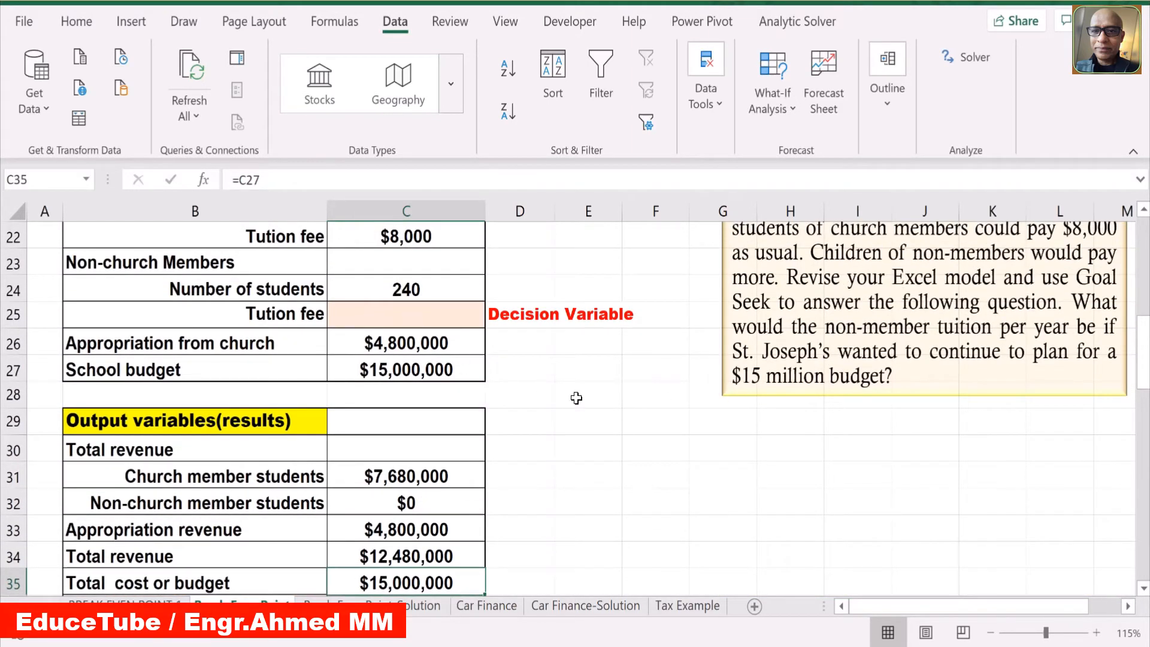
pyautogui.scroll(-1, 588, 400)
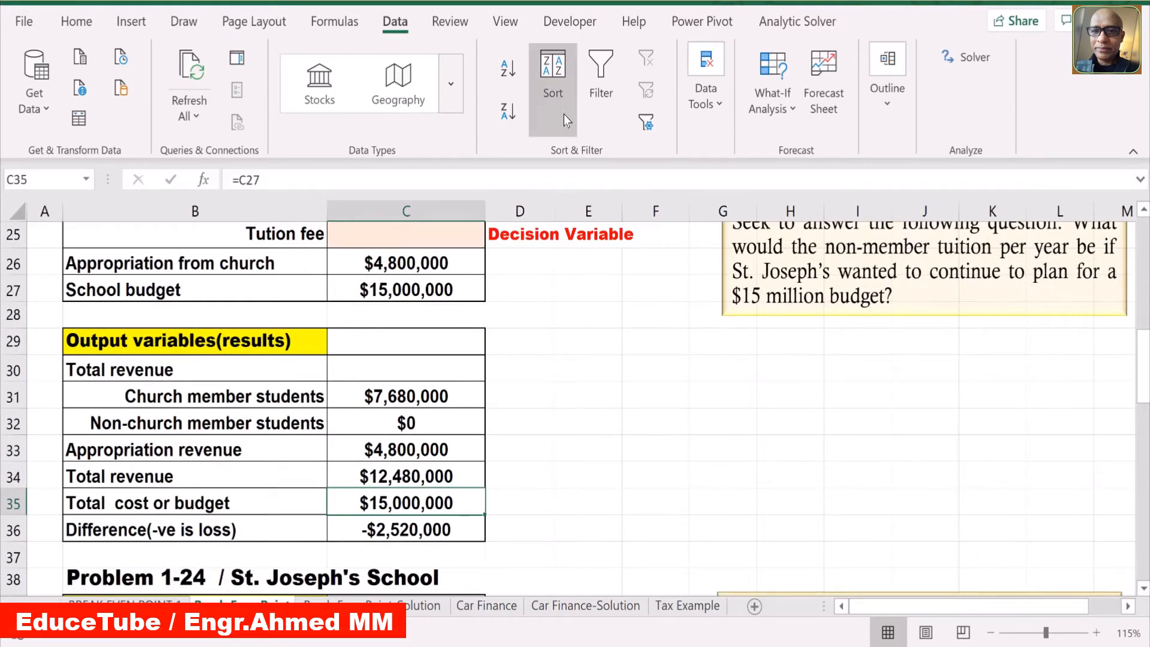
pyautogui.click(785, 106)
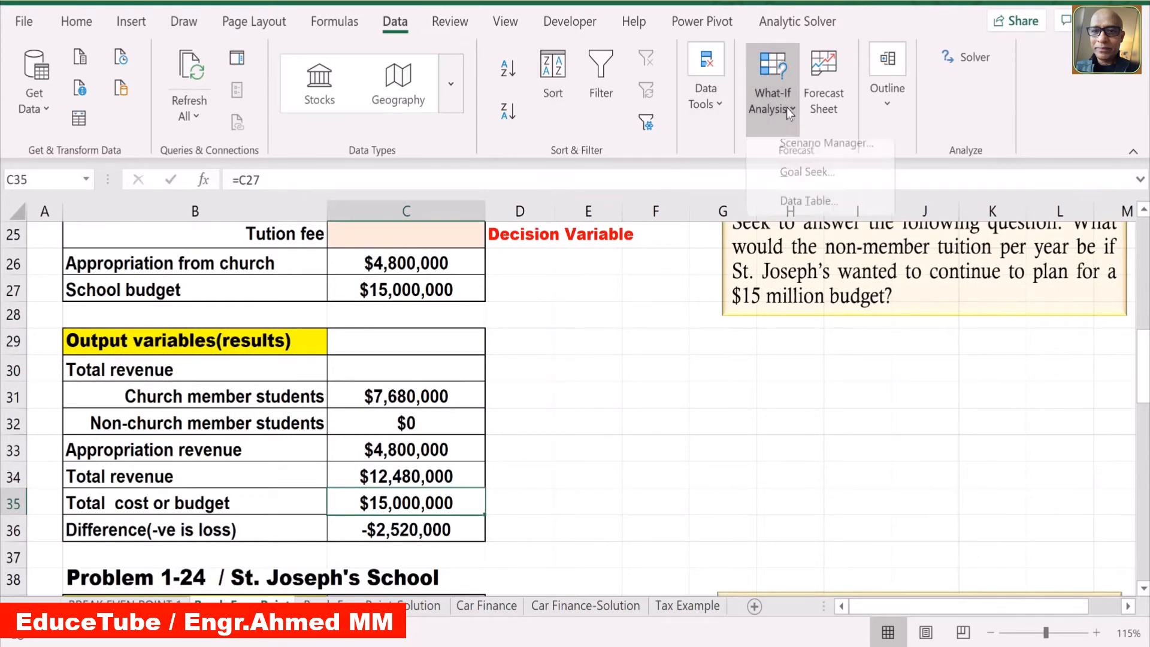
pyautogui.click(808, 183)
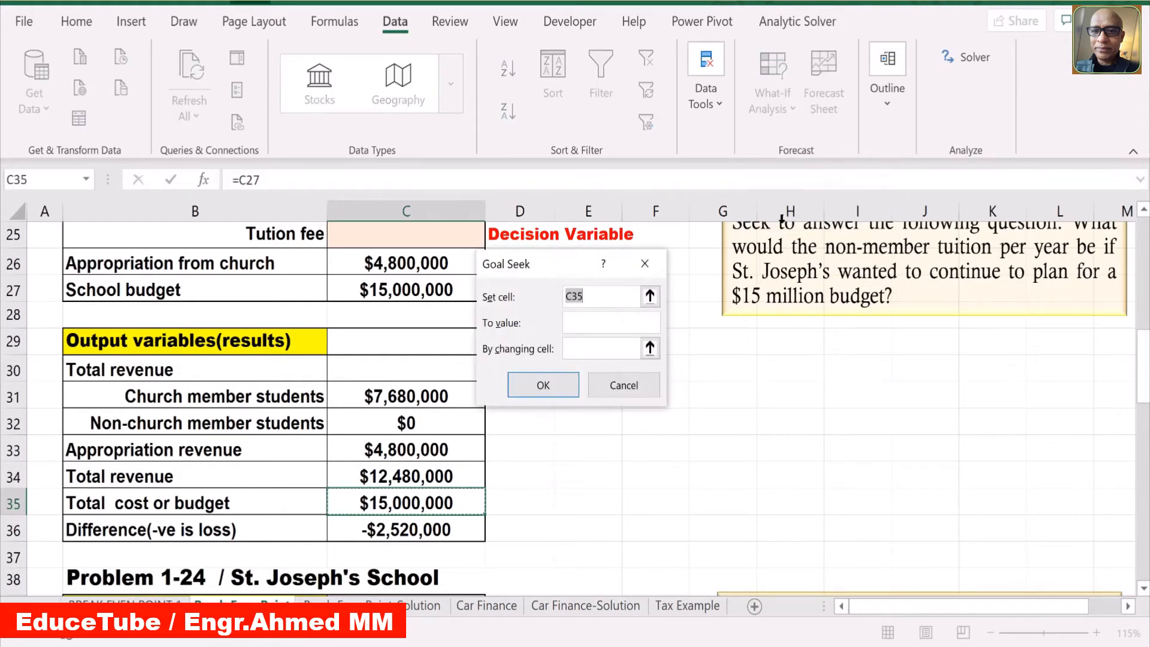
pyautogui.moveTo(575, 264); pyautogui.dragTo(603, 317)
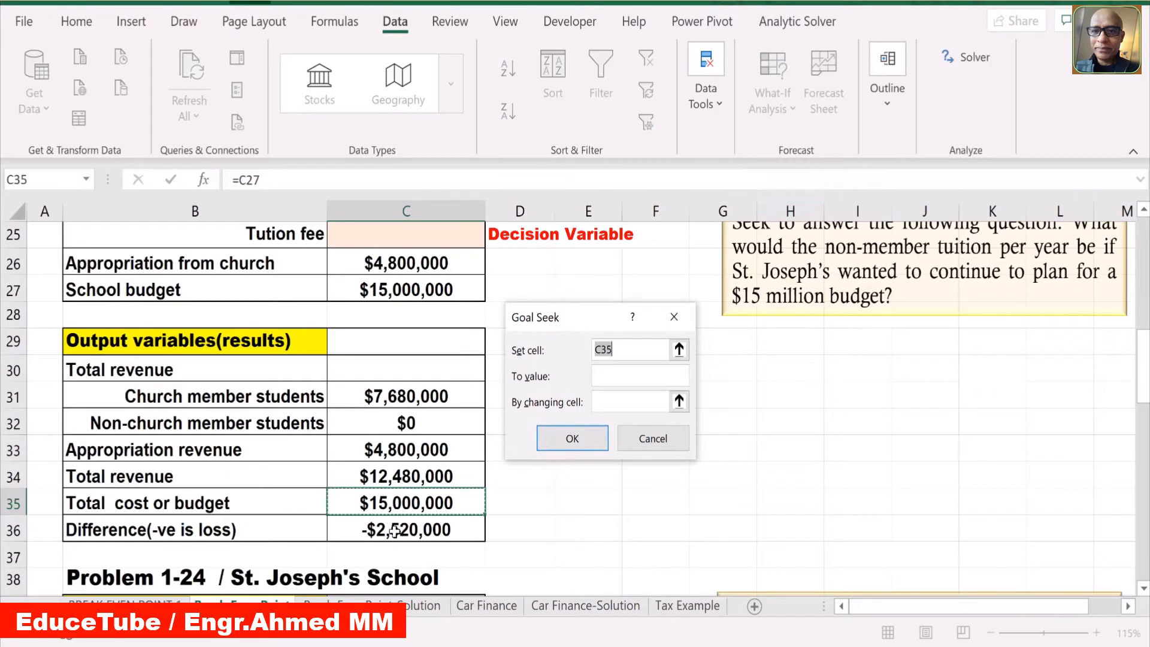
pyautogui.click(372, 533)
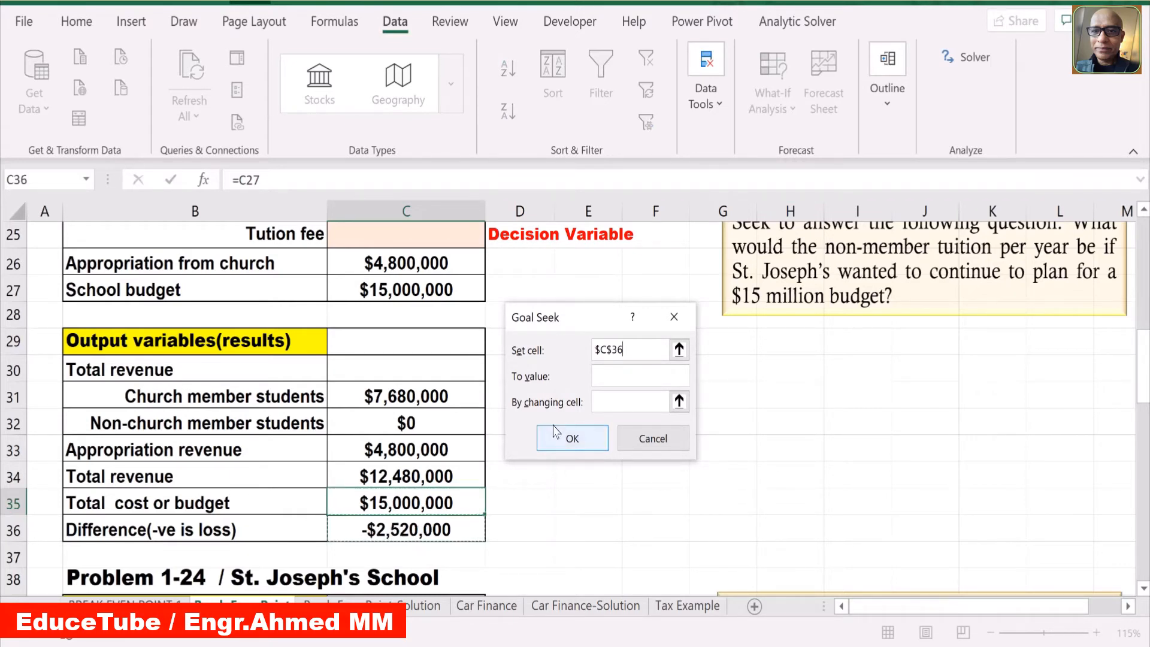
pyautogui.click(603, 373)
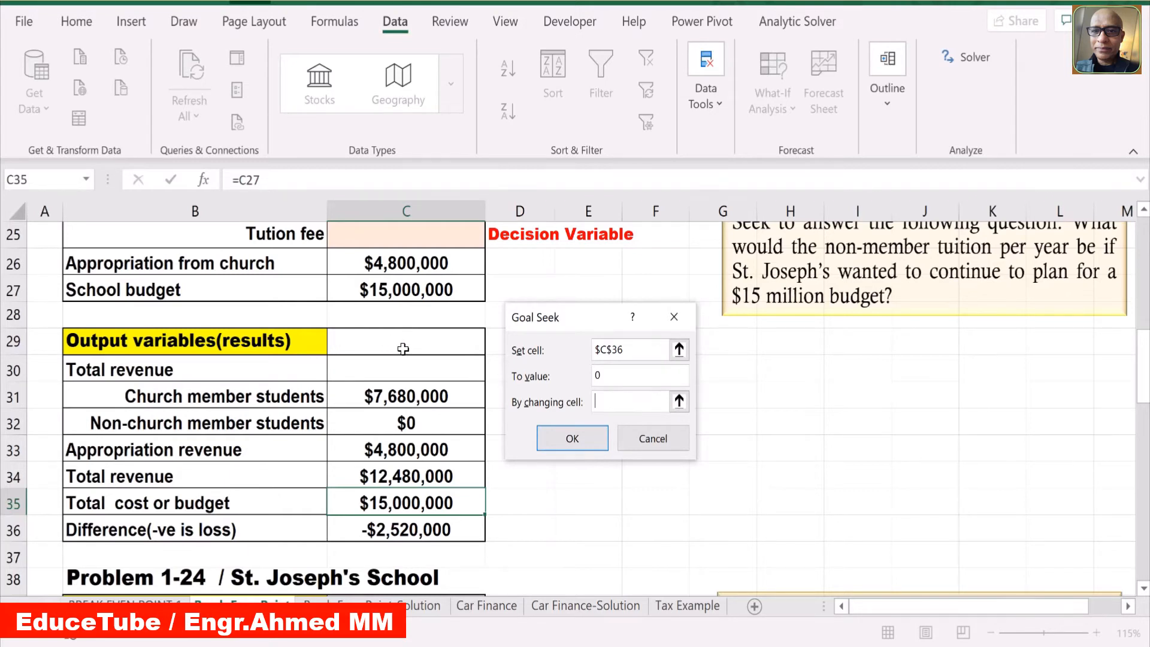
pyautogui.scroll(1, 366, 350)
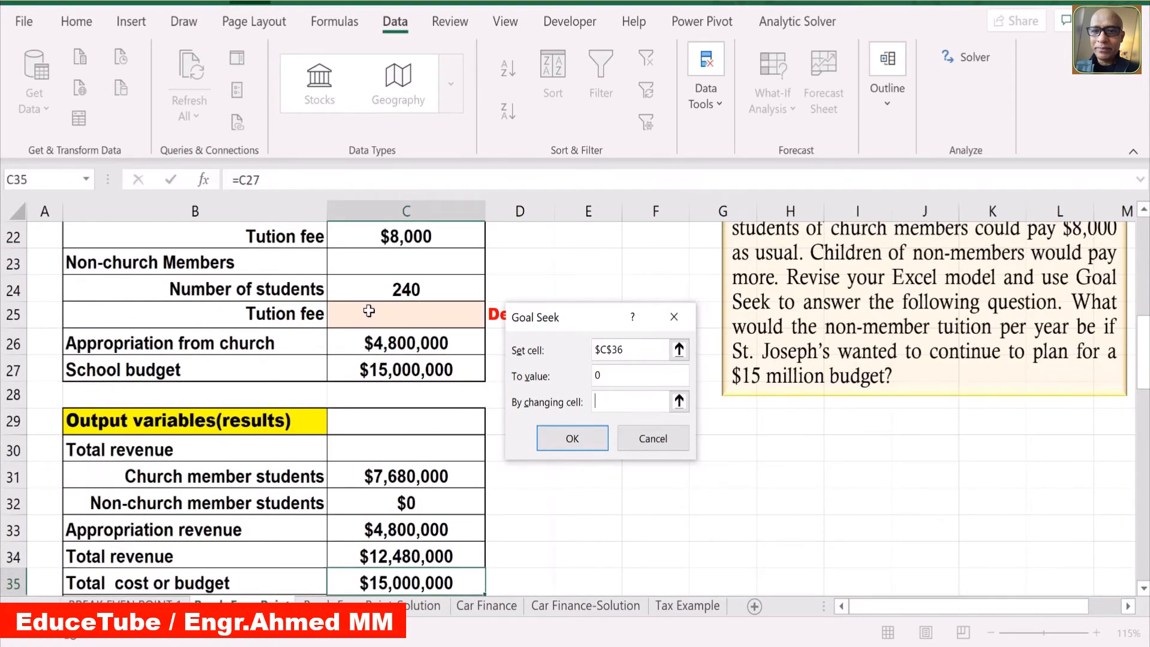
pyautogui.click(408, 311)
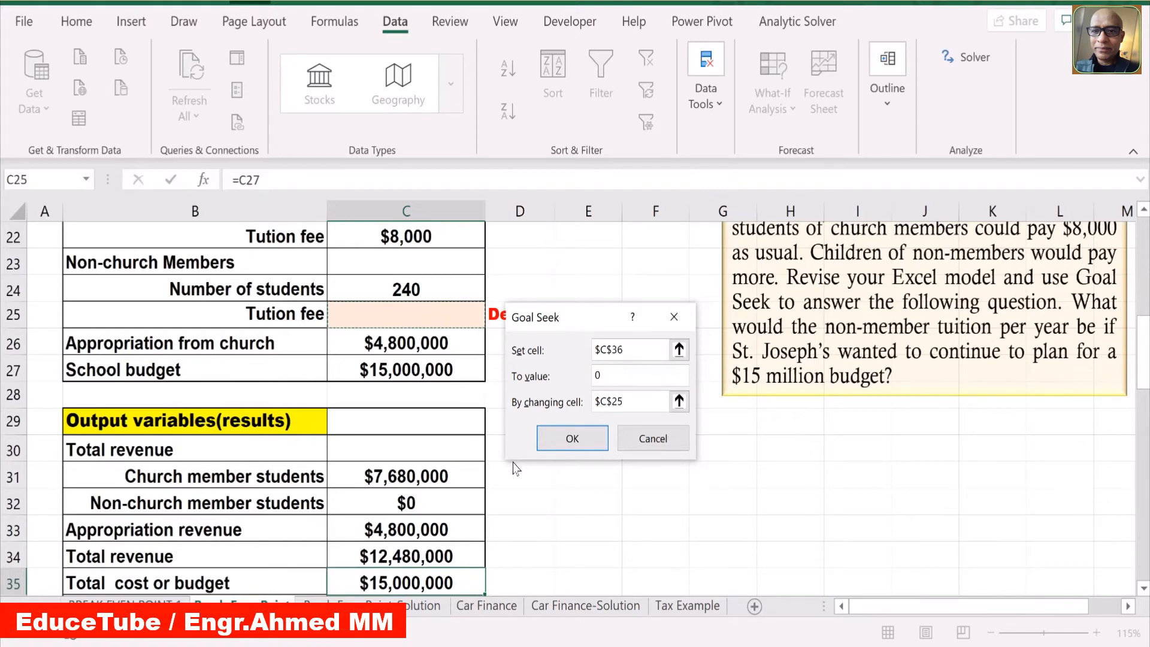
pyautogui.click(564, 439)
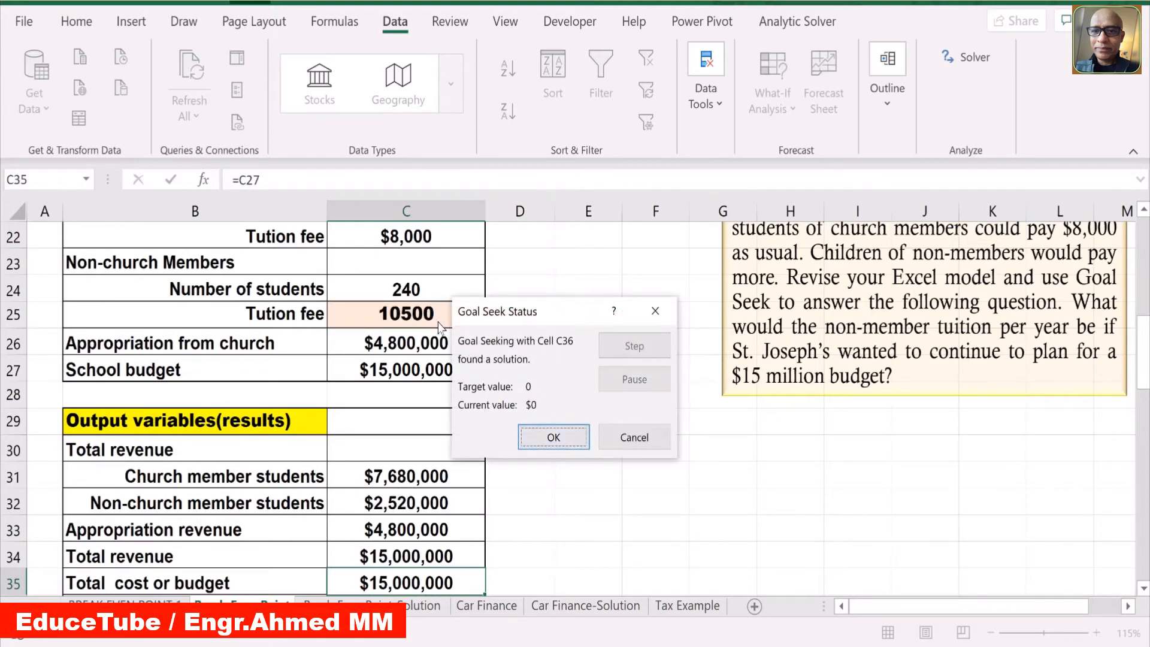
pyautogui.click(556, 438)
# Colour the solved non-church tuition fee in C25 red.
pyautogui.scroll(1, 551, 377)
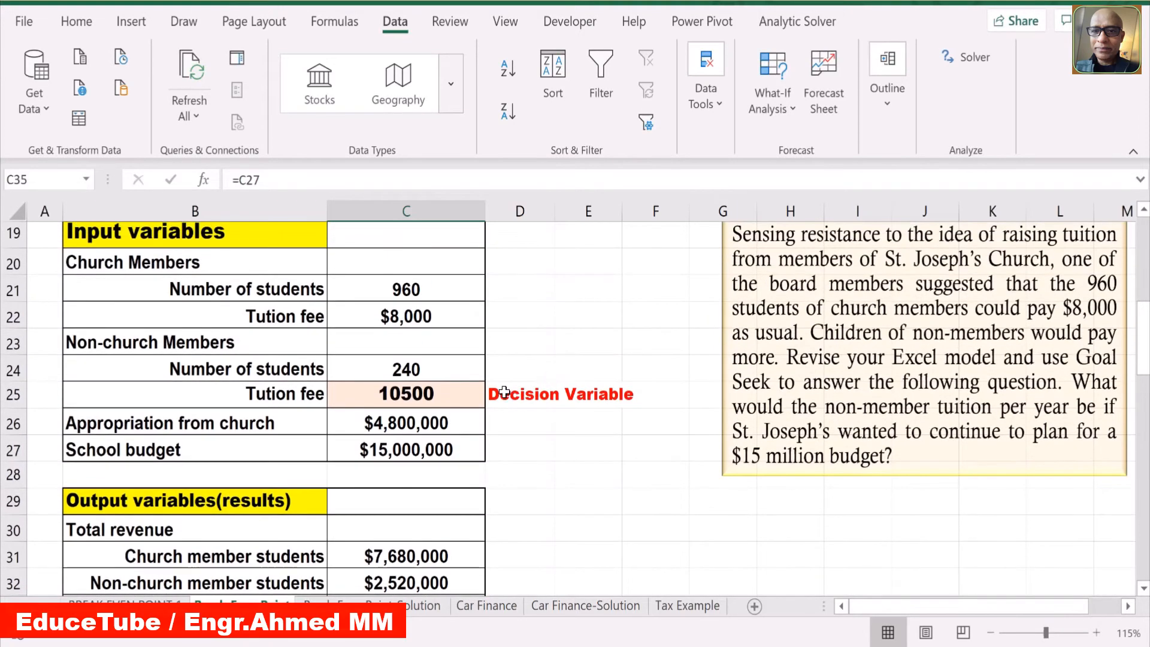
pyautogui.click(419, 393)
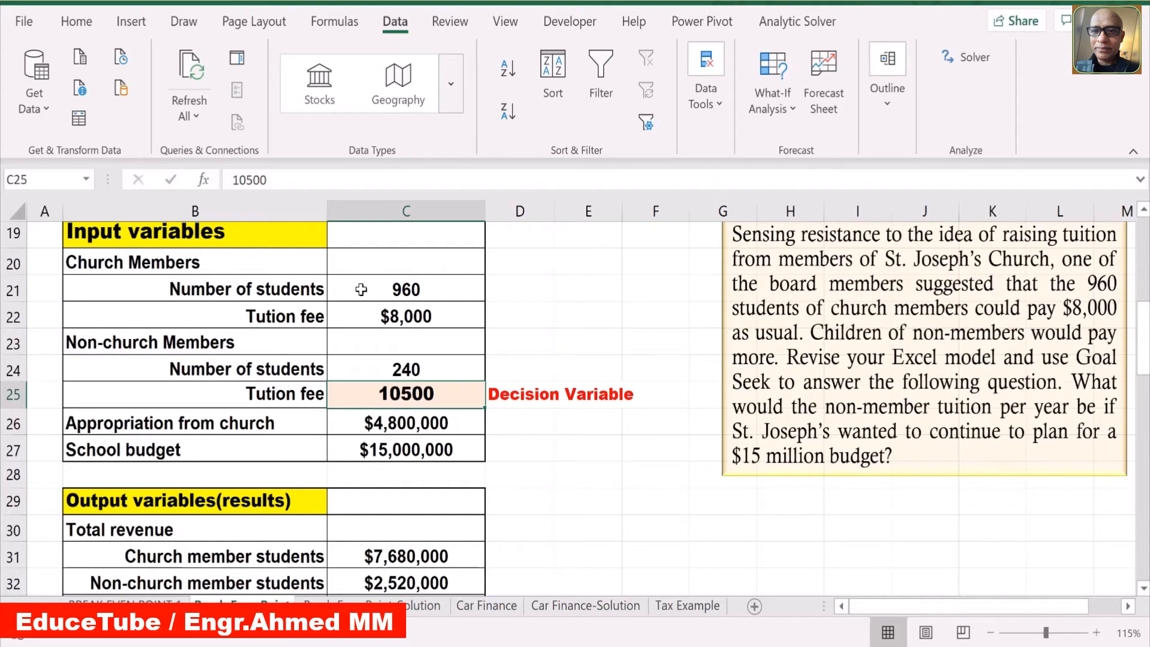
pyautogui.click(77, 22)
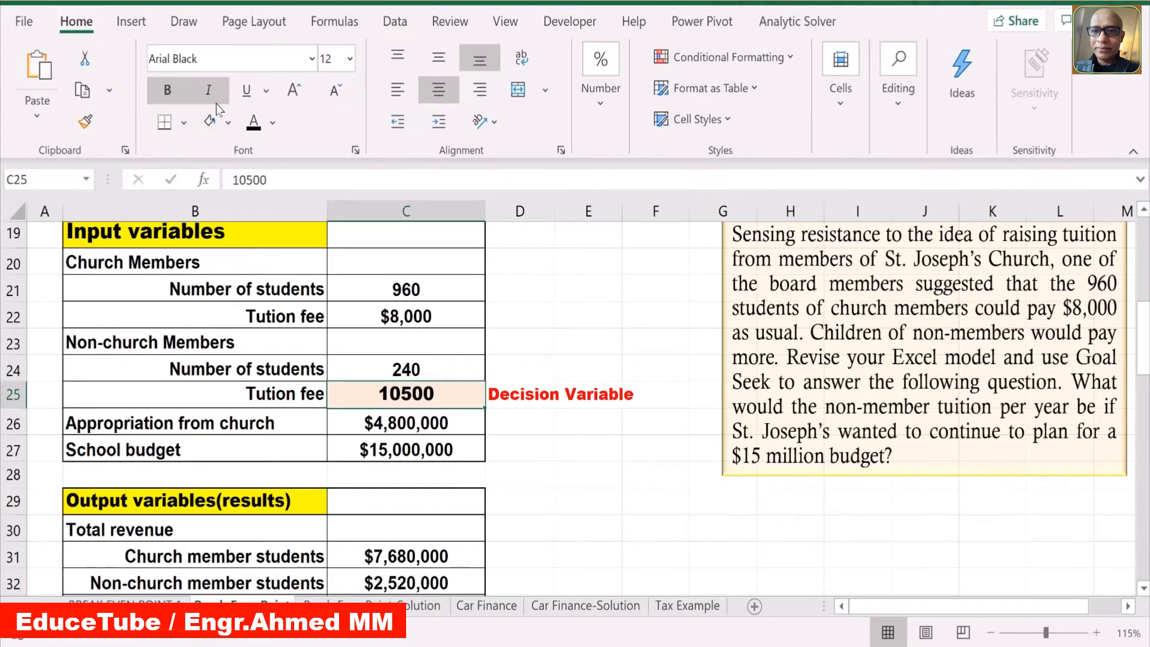
pyautogui.click(272, 124)
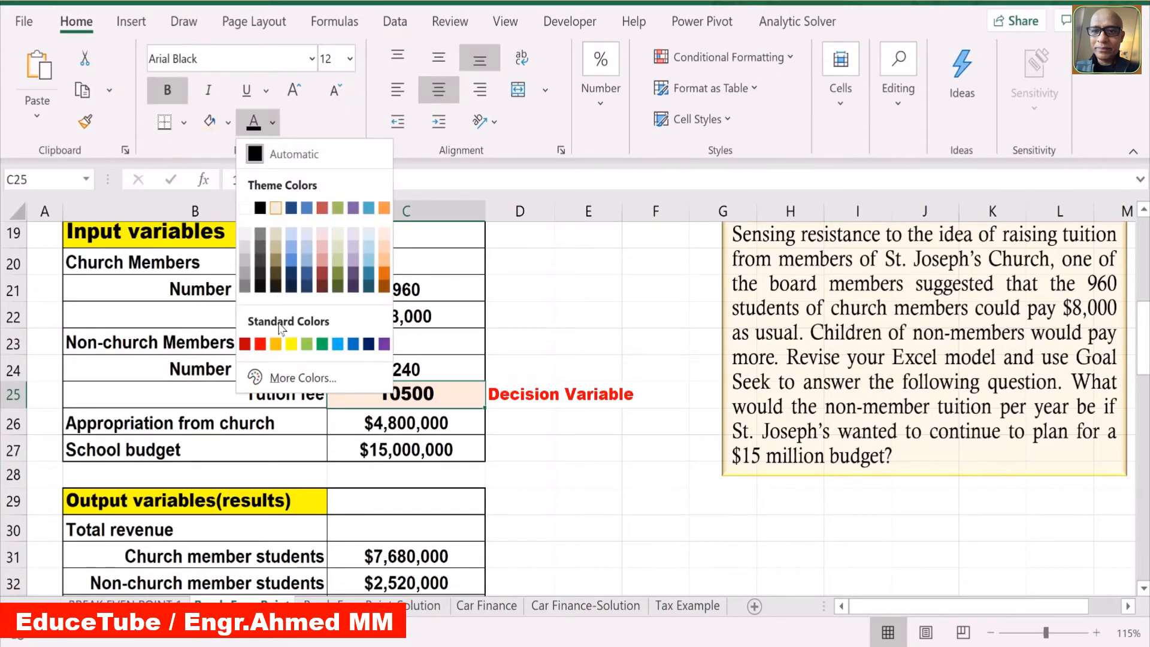
pyautogui.click(259, 343)
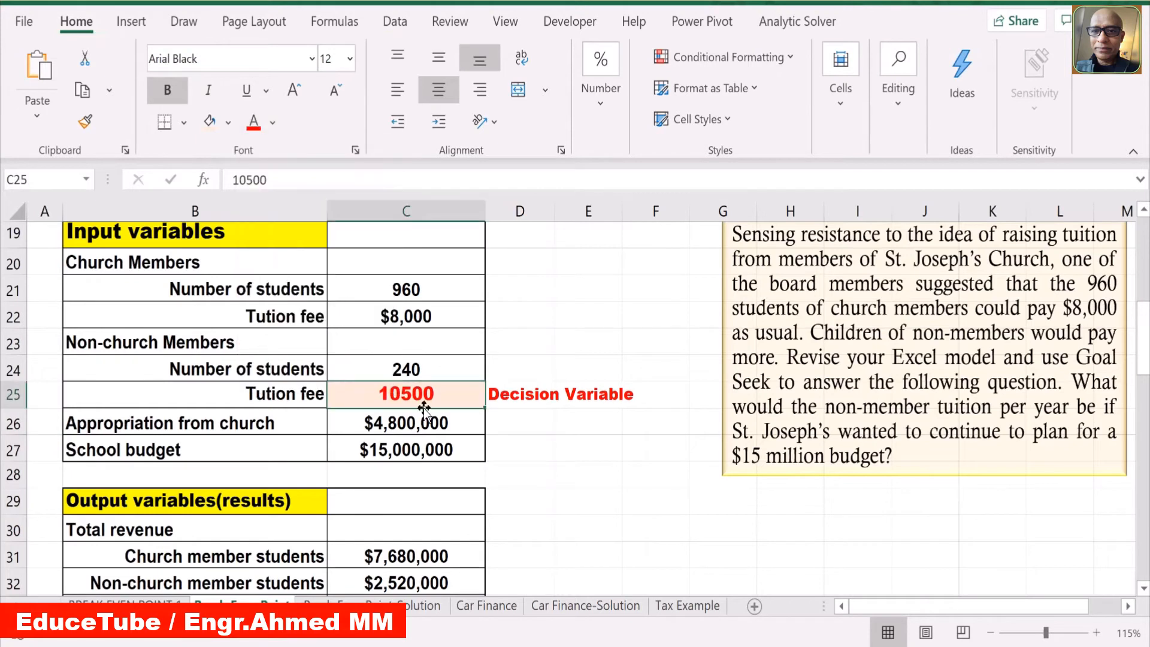
pyautogui.click(537, 448)
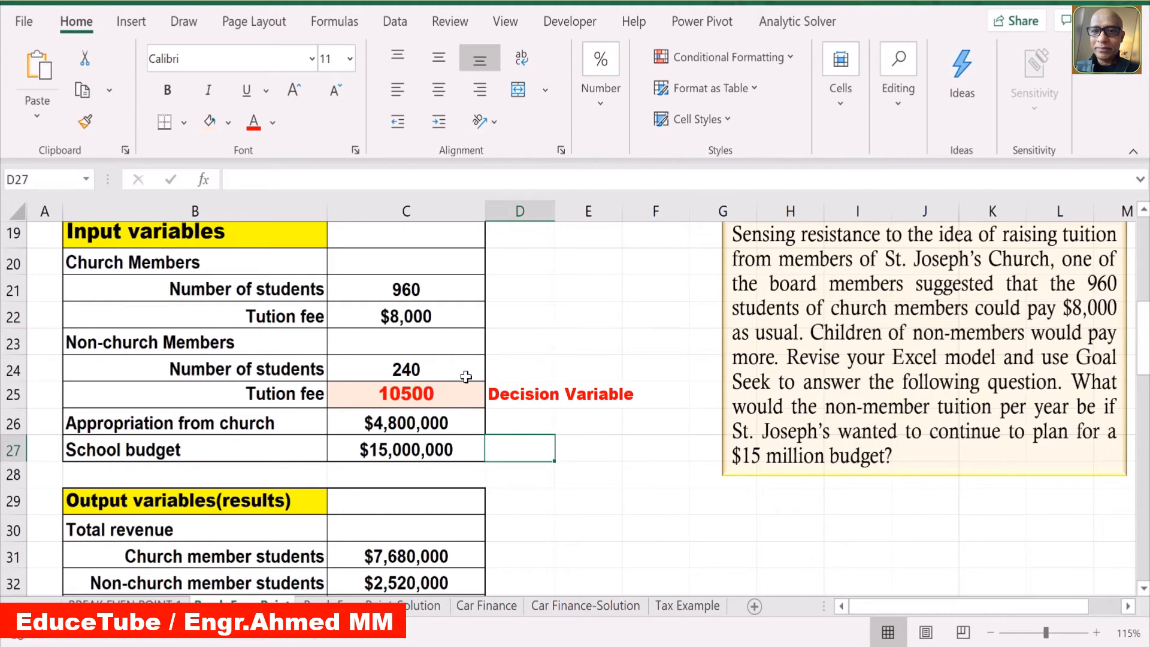
# Read through Problem 1-24's statement and variables, and inspect the appropriation revenue, total revenue and total cost formulas in C53 to C55.
pyautogui.scroll(-2, 468, 377)
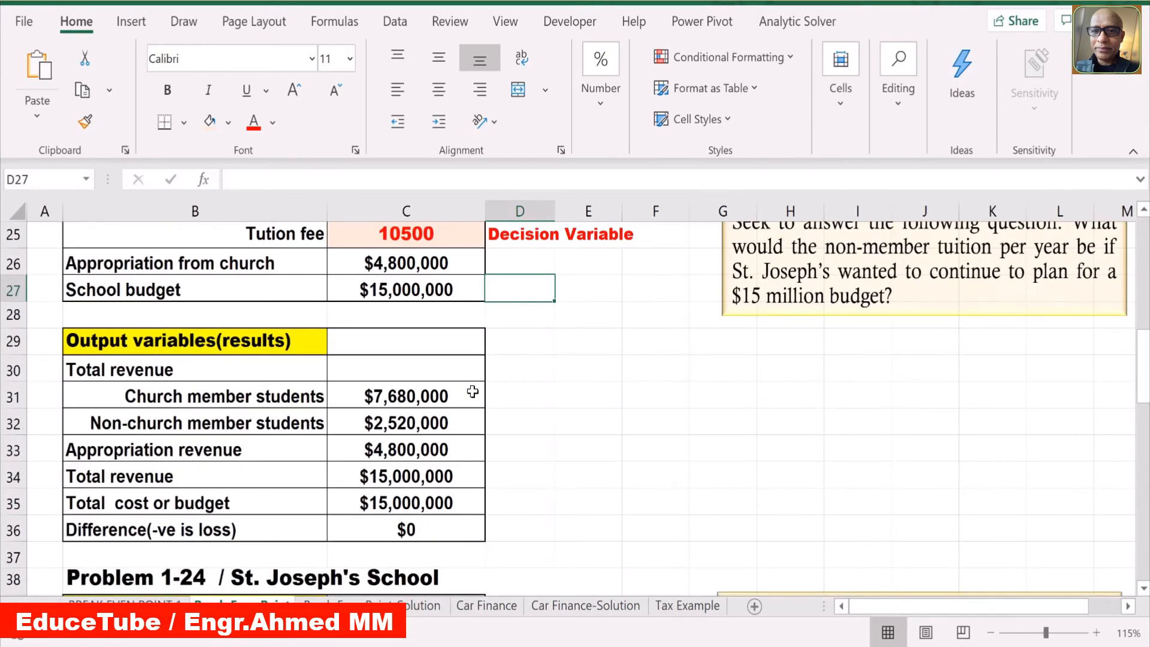
pyautogui.scroll(-3, 470, 380)
pyautogui.scroll(-2, 476, 400)
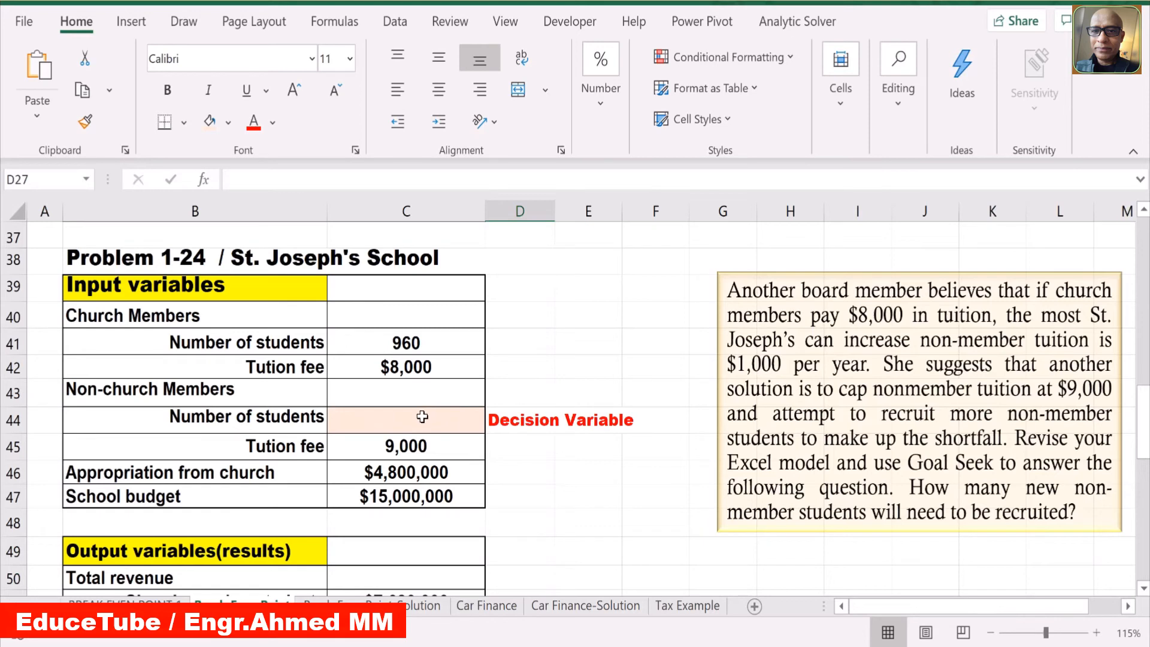
pyautogui.scroll(-2, 423, 417)
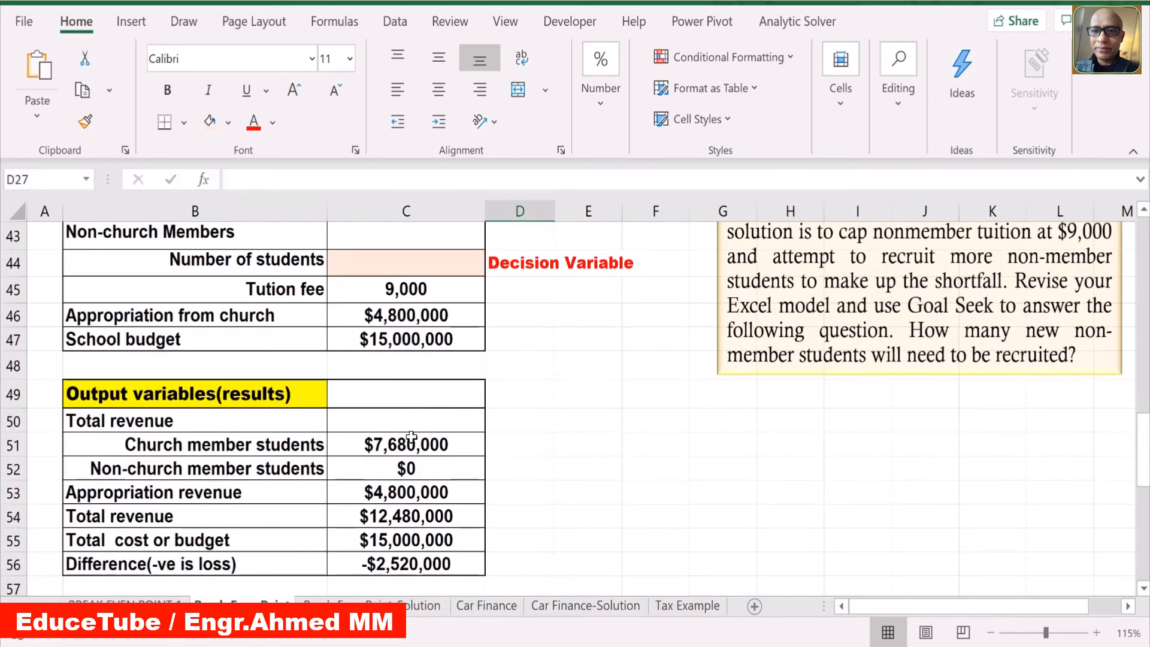
pyautogui.scroll(-1, 411, 437)
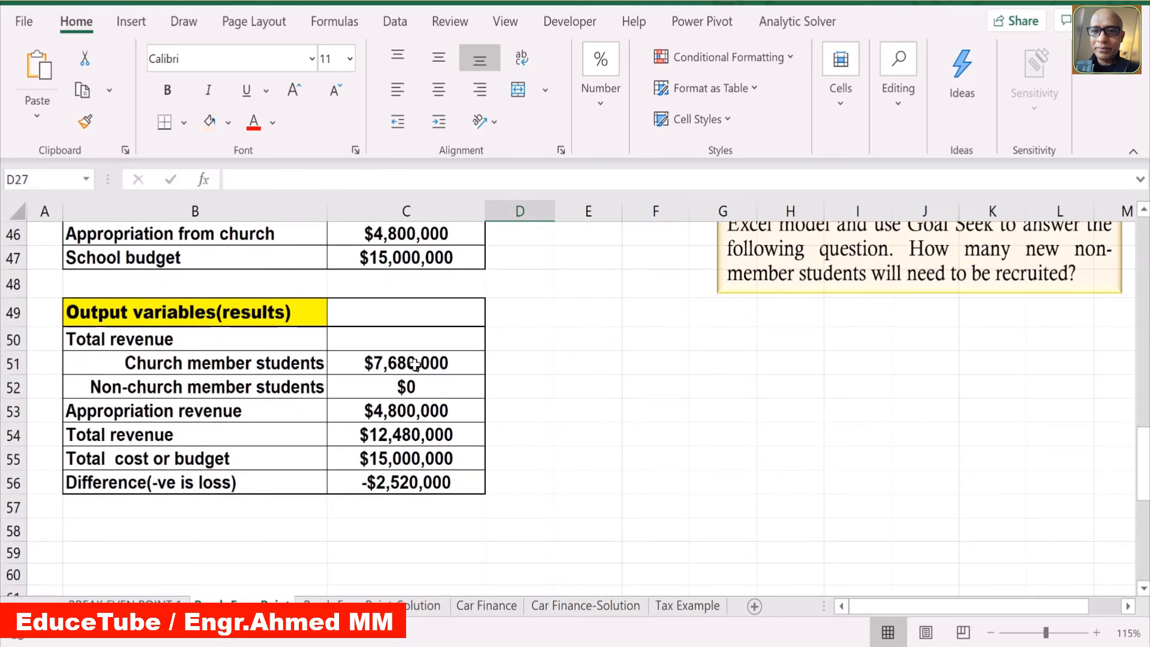
pyautogui.scroll(1, 422, 364)
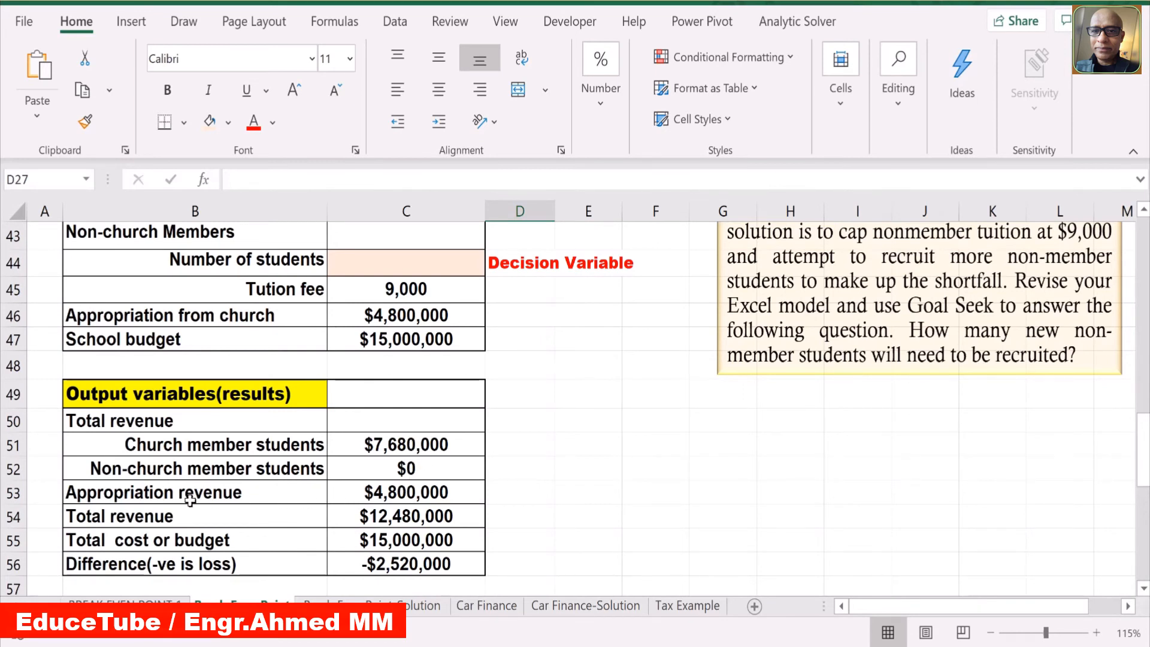
pyautogui.click(394, 497)
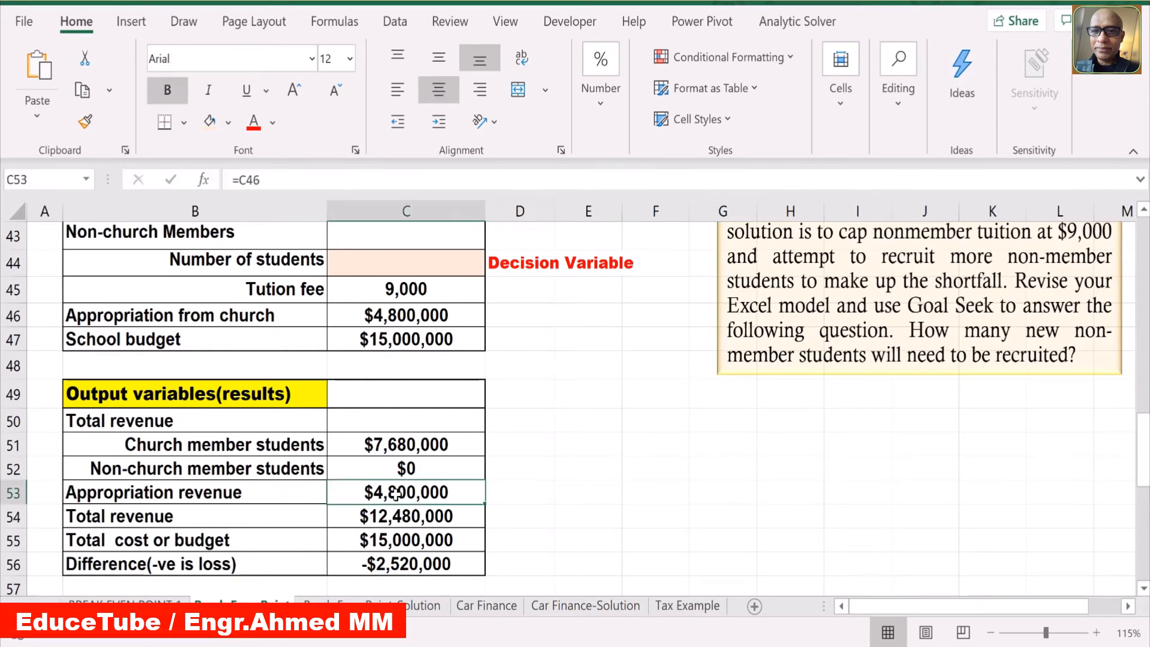
pyautogui.click(419, 515)
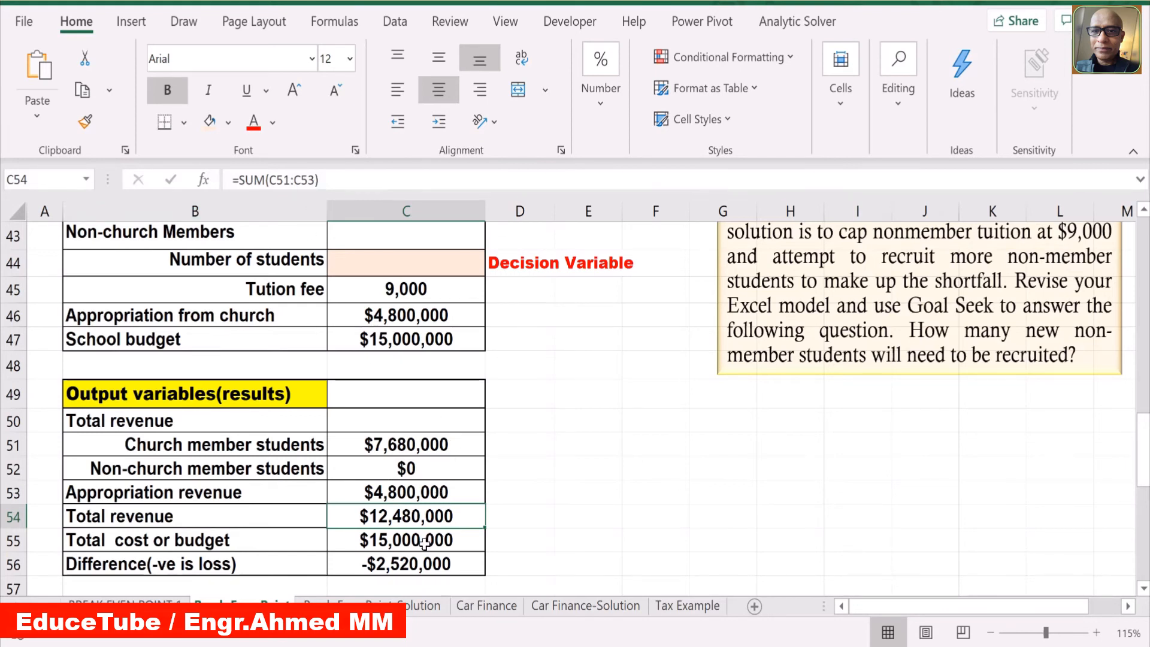
pyautogui.click(390, 537)
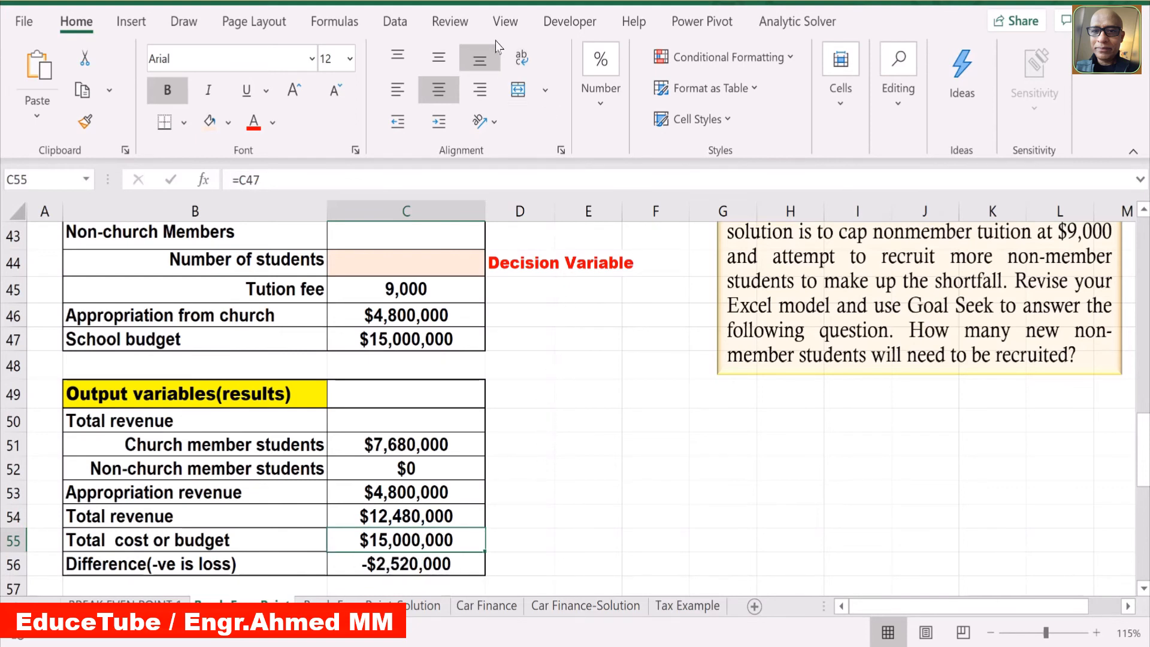
# Run Goal Seek to bring Problem 1-24's difference in C56 to 0 by changing the number of non-church students in C44, and keep the solution.
pyautogui.click(395, 23)
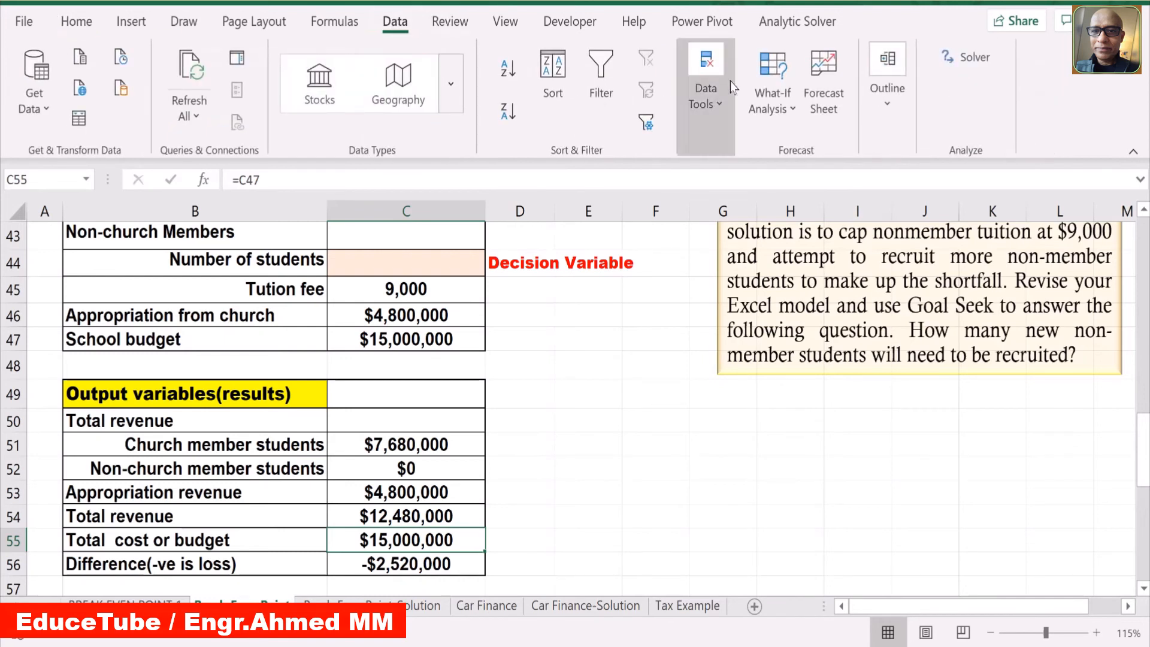
pyautogui.click(793, 113)
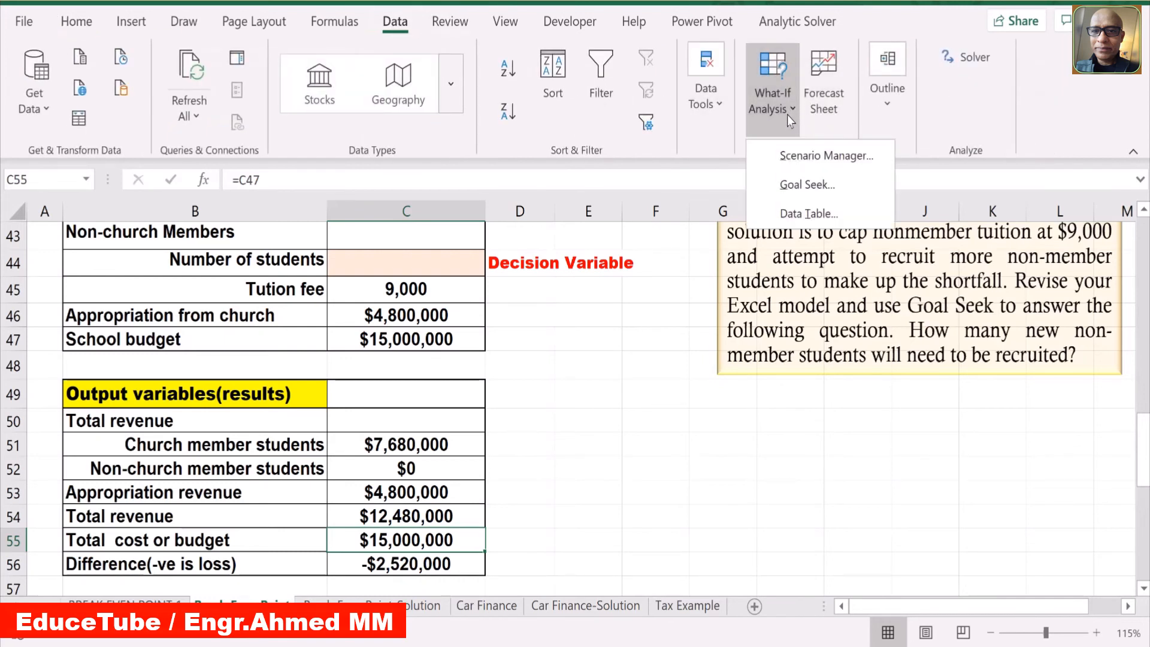
pyautogui.click(804, 185)
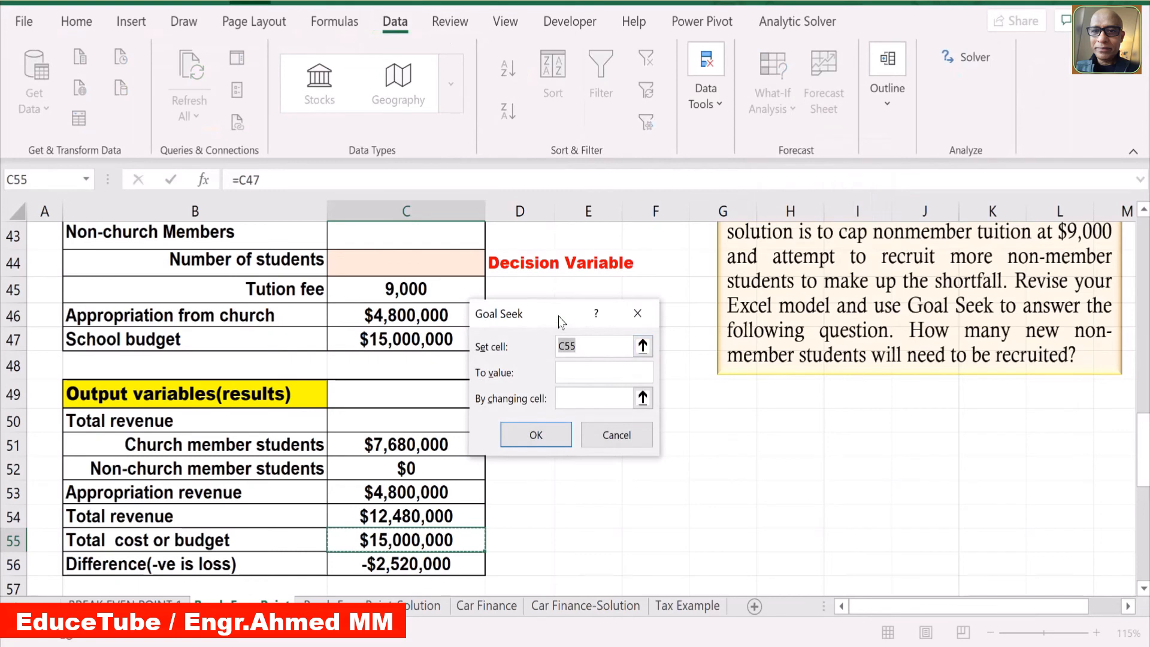
pyautogui.moveTo(560, 320); pyautogui.dragTo(615, 325)
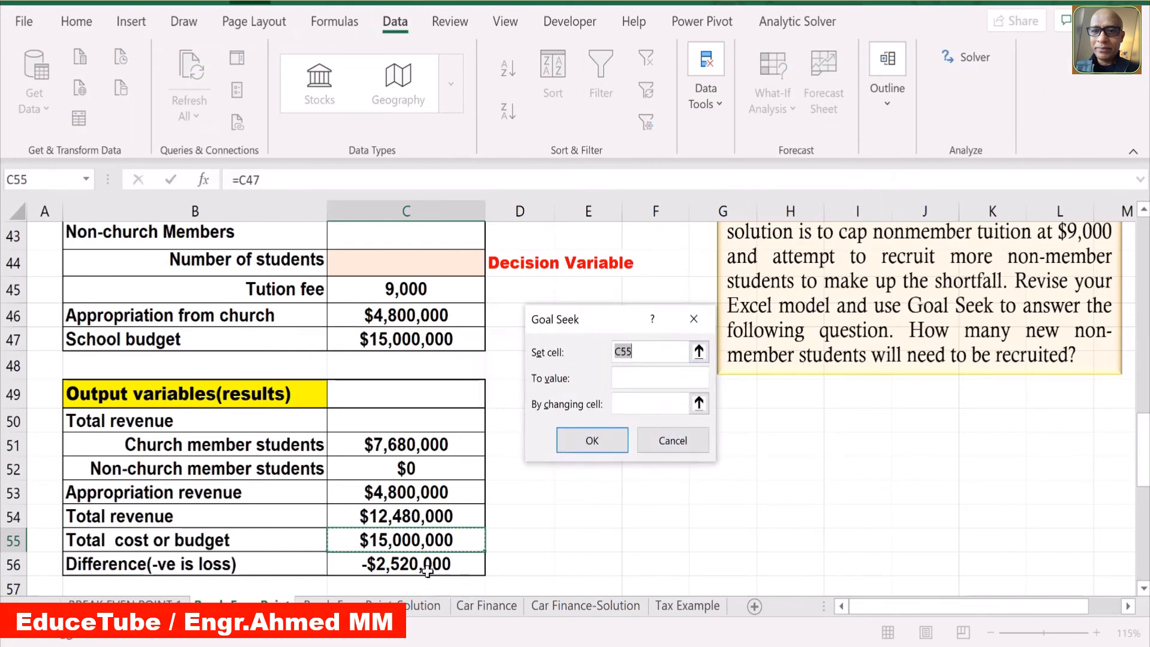
pyautogui.click(394, 561)
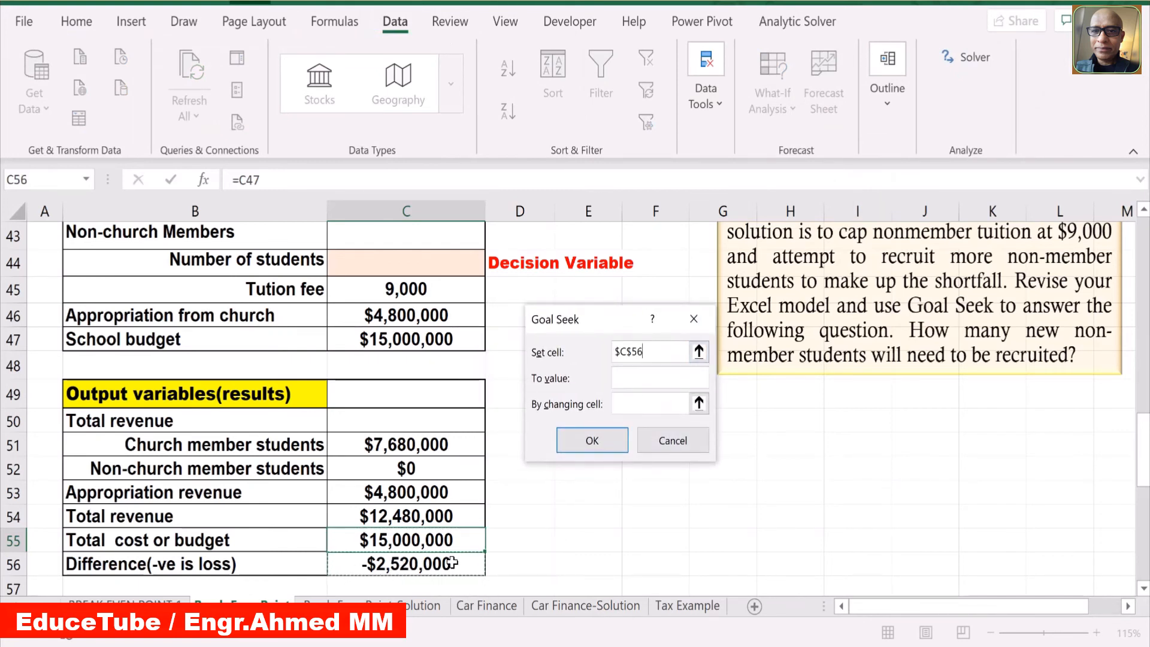
pyautogui.click(625, 376)
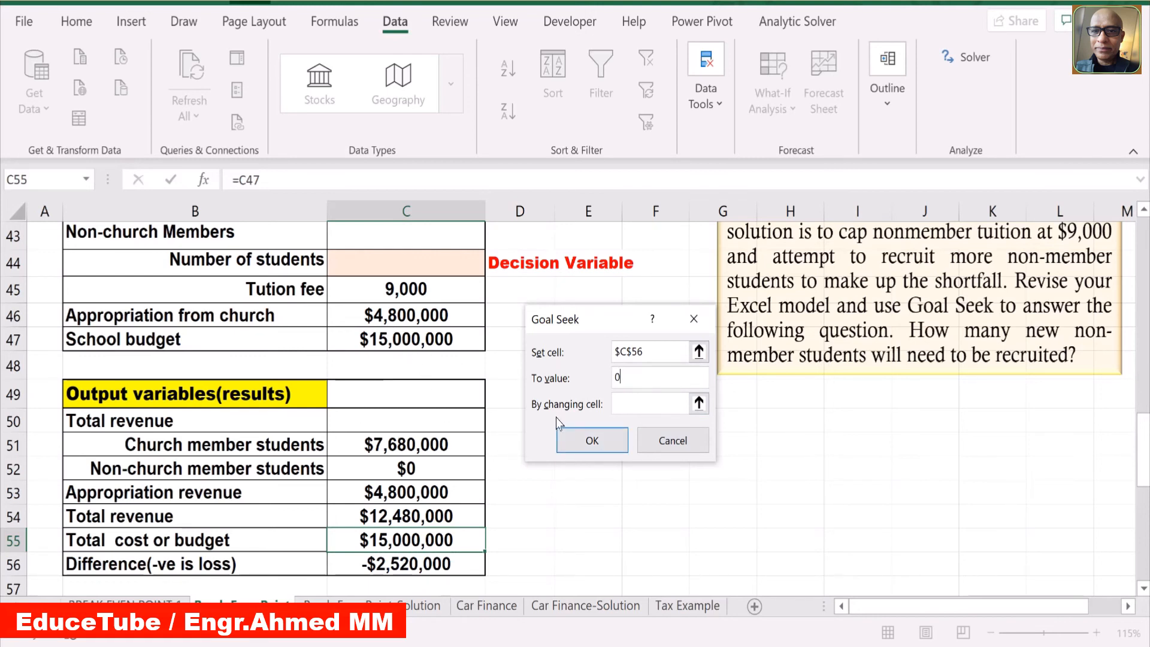
pyautogui.scroll(2, 388, 374)
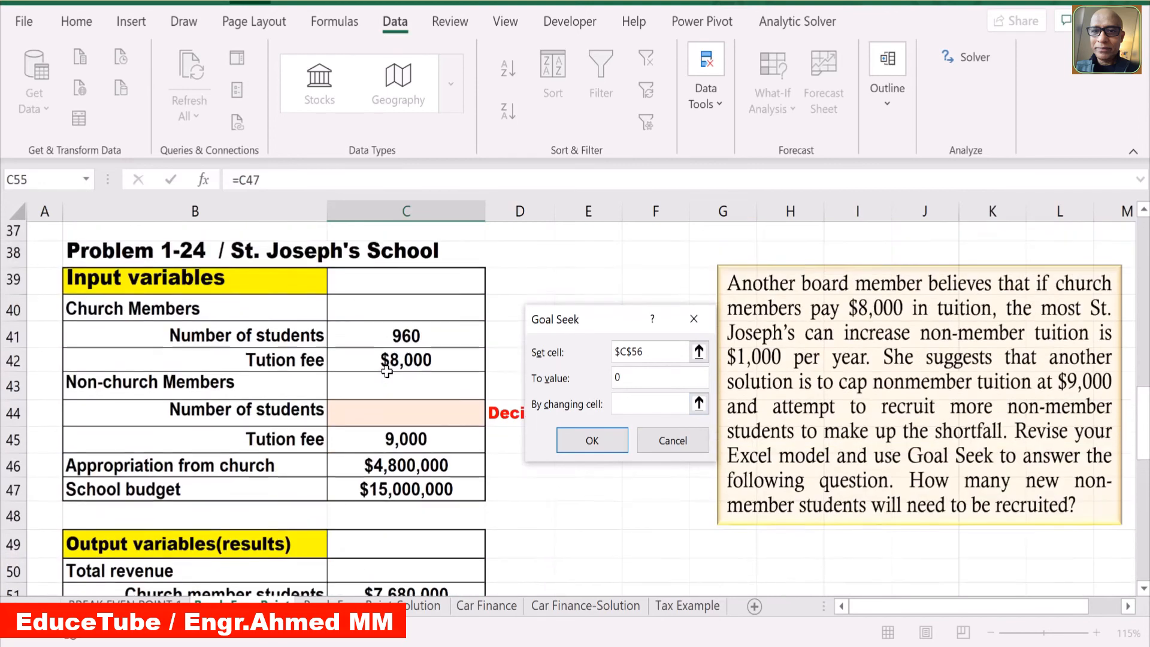
pyautogui.click(412, 417)
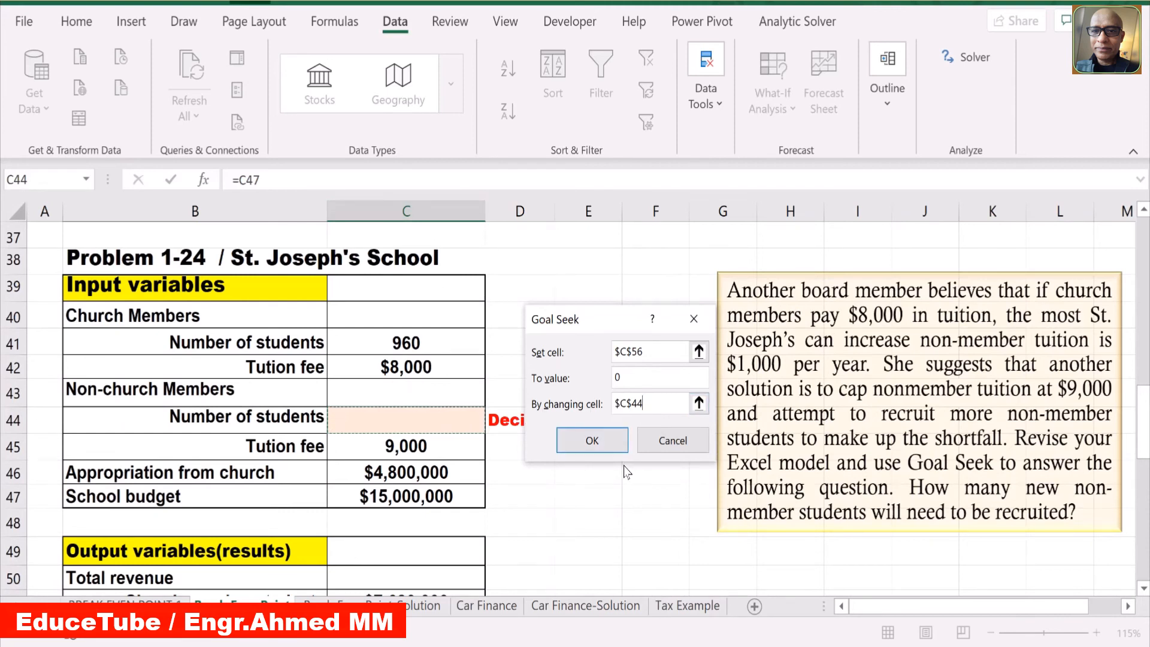
pyautogui.click(587, 442)
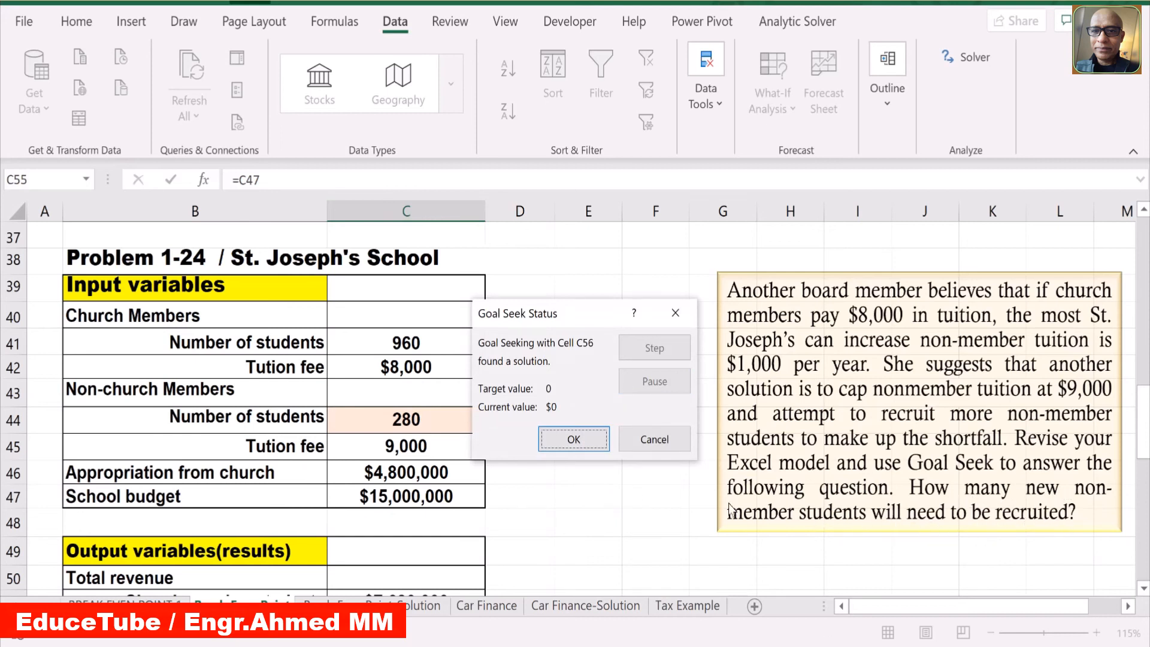
pyautogui.click(561, 442)
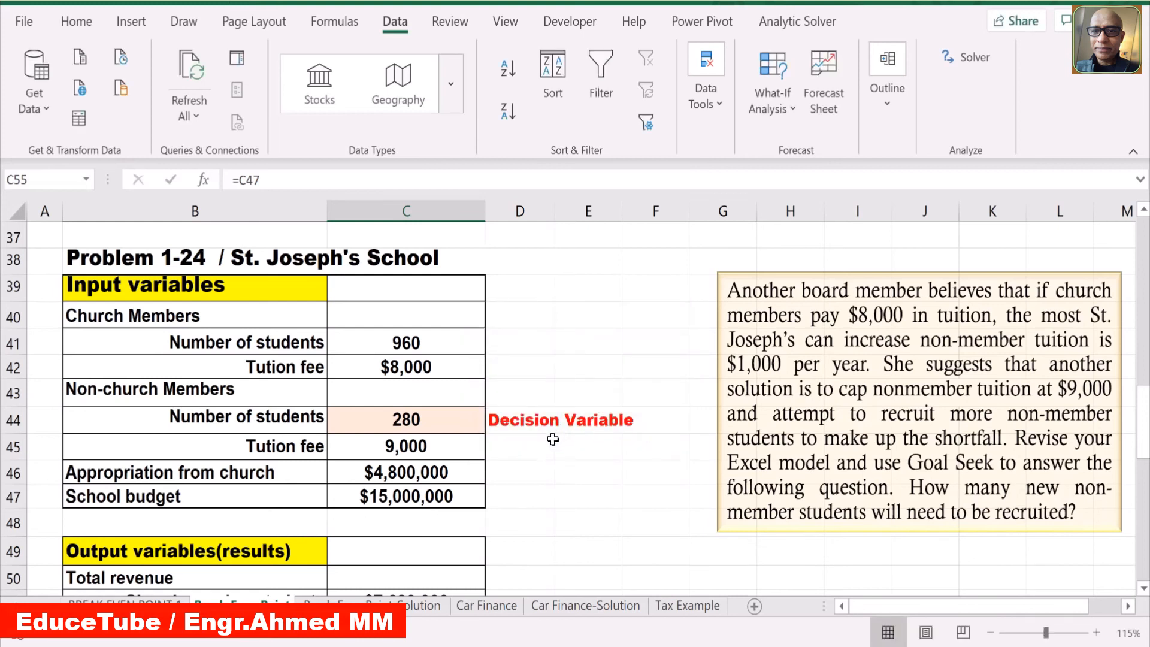
# Colour the solved number of non-church students in C44 red and check Problem 1-24's output variables.
pyautogui.click(421, 419)
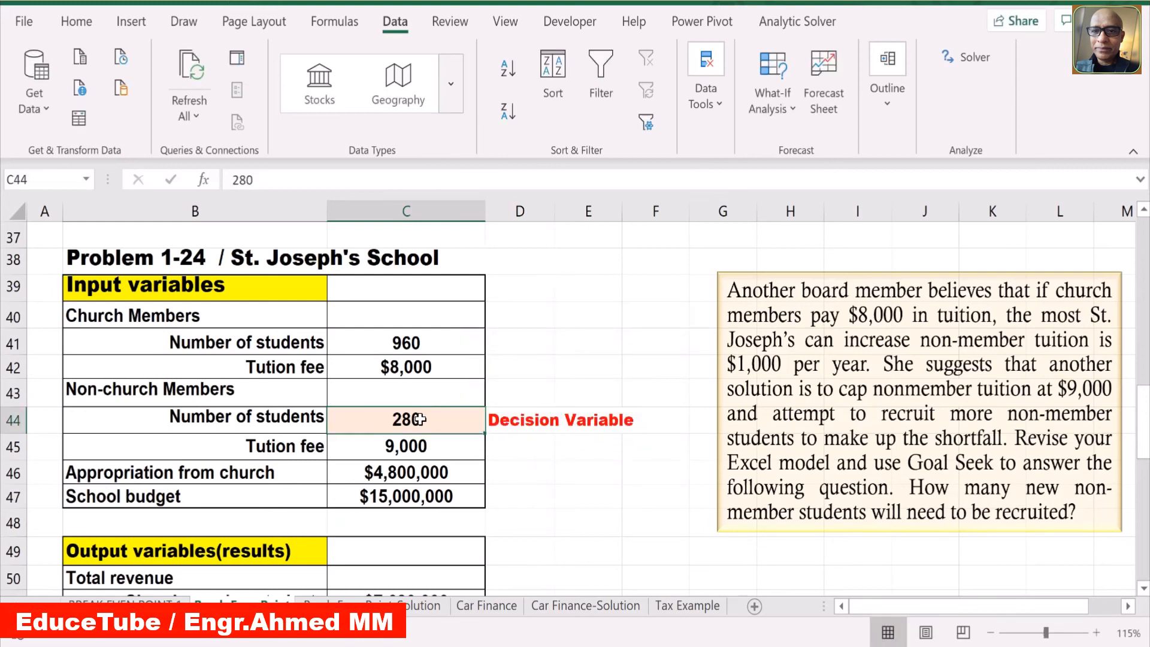
pyautogui.click(85, 25)
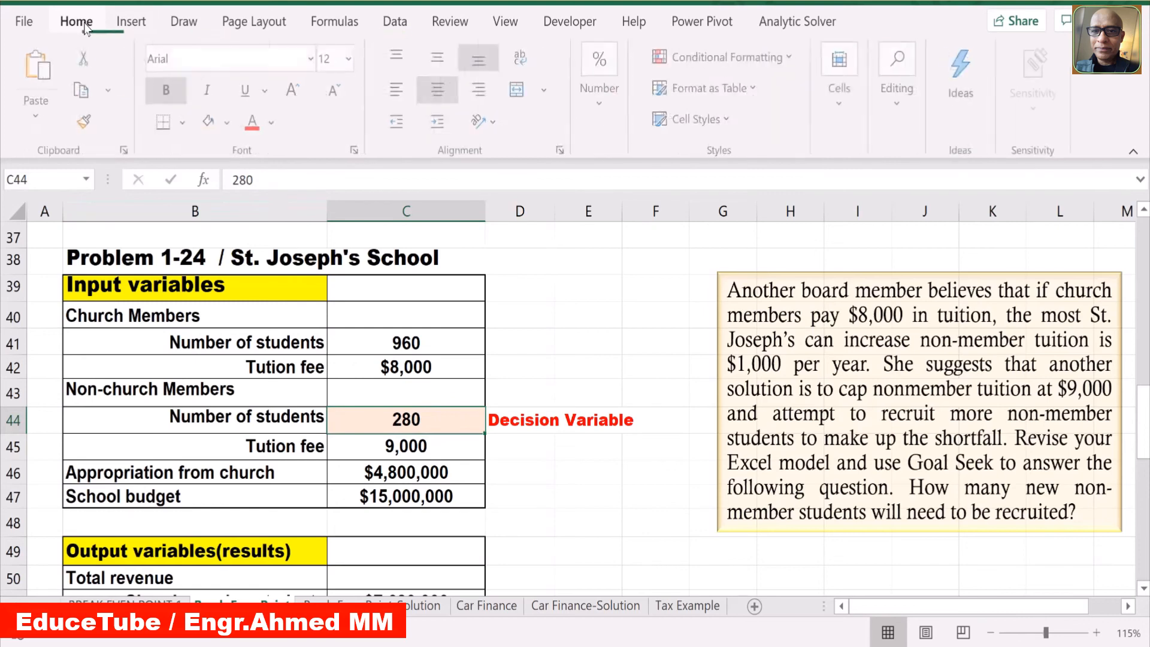
pyautogui.click(254, 128)
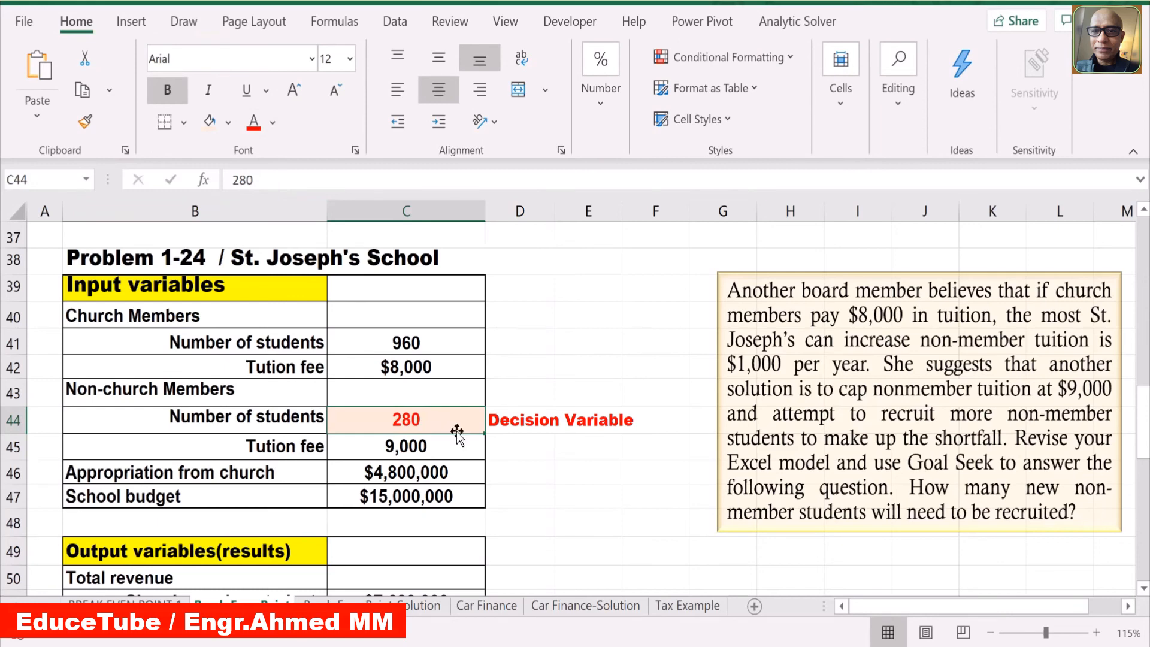
pyautogui.scroll(-1, 571, 476)
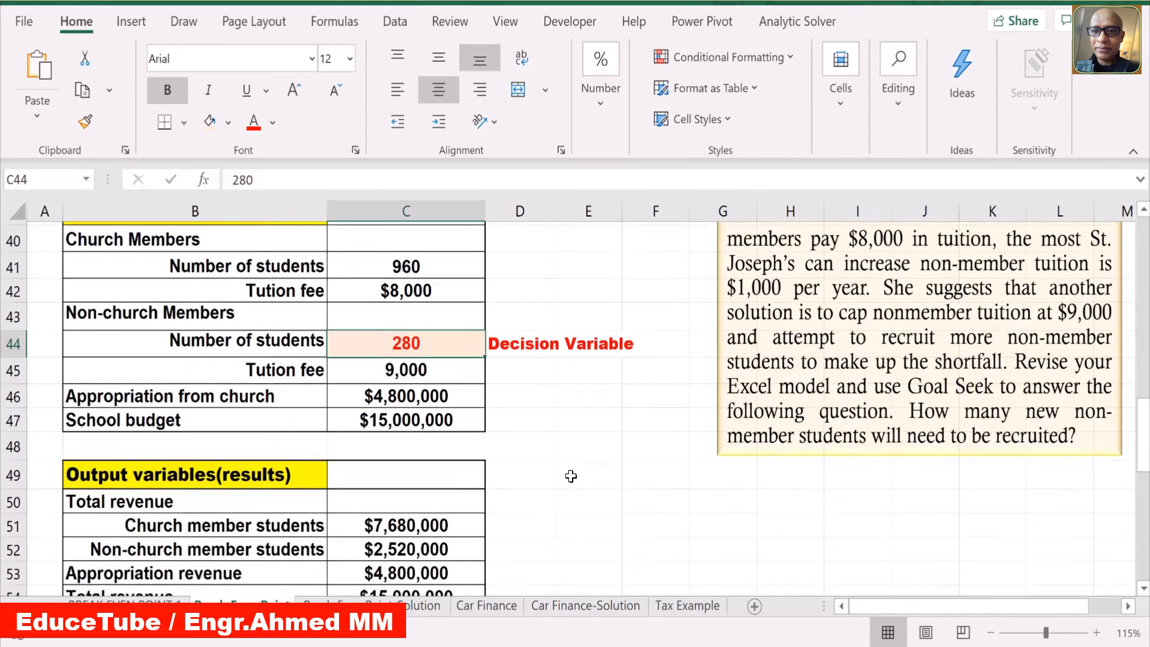